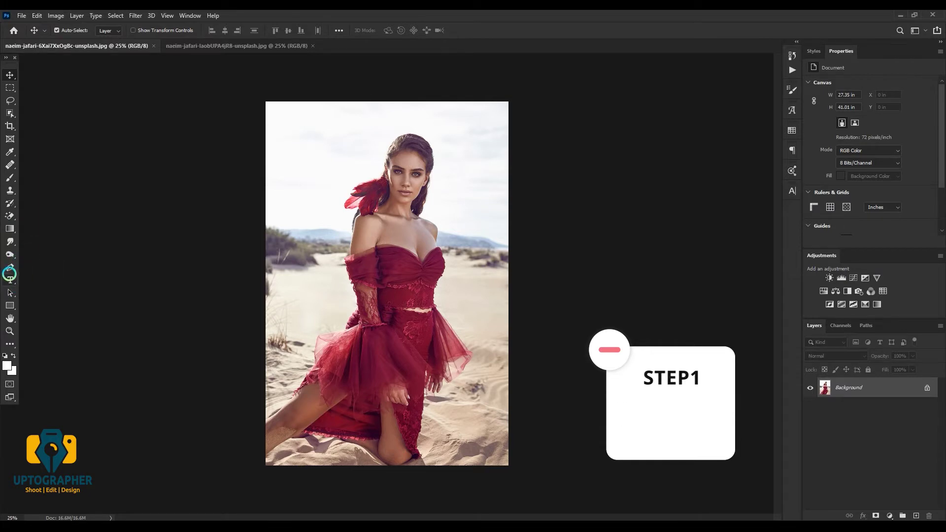
Switch to the Horizontal Type tool to start lettering on the red-dress model photo.
click(10, 280)
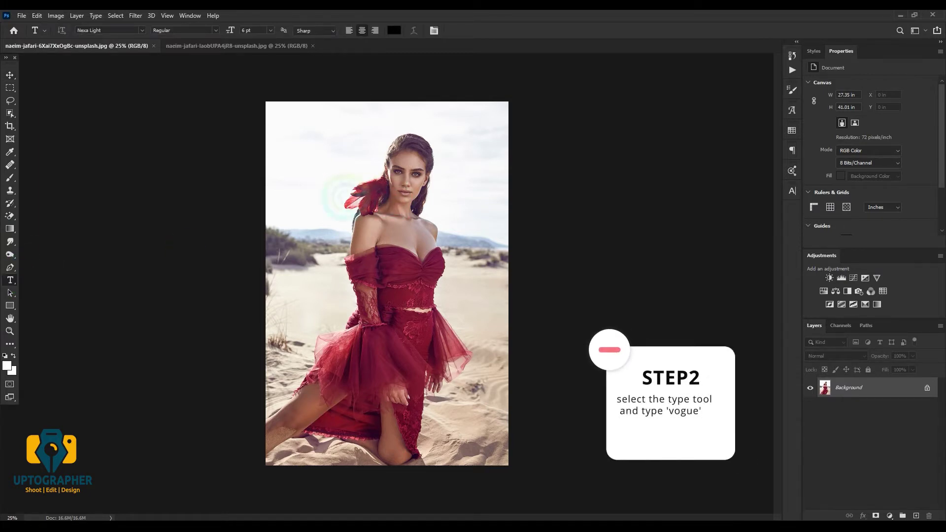
Type 'vogue' in Nexa Light, enlarge it to 267 pt and move it to the top centre.
click(348, 191)
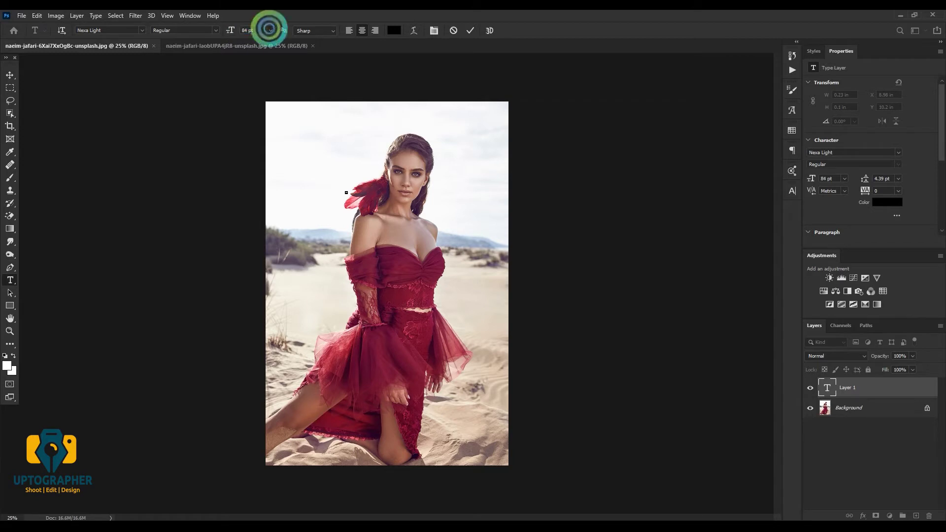
click(10, 75)
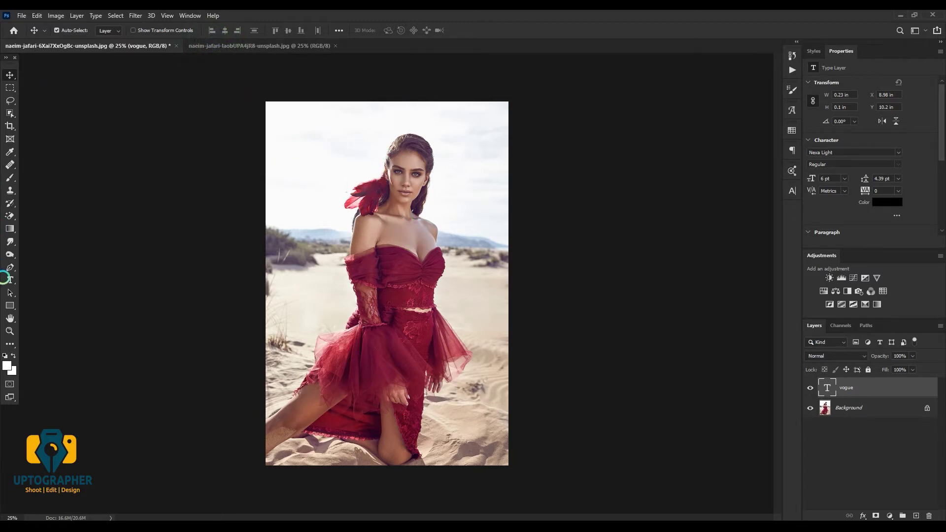
click(7, 279)
drag(240, 31, 309, 33)
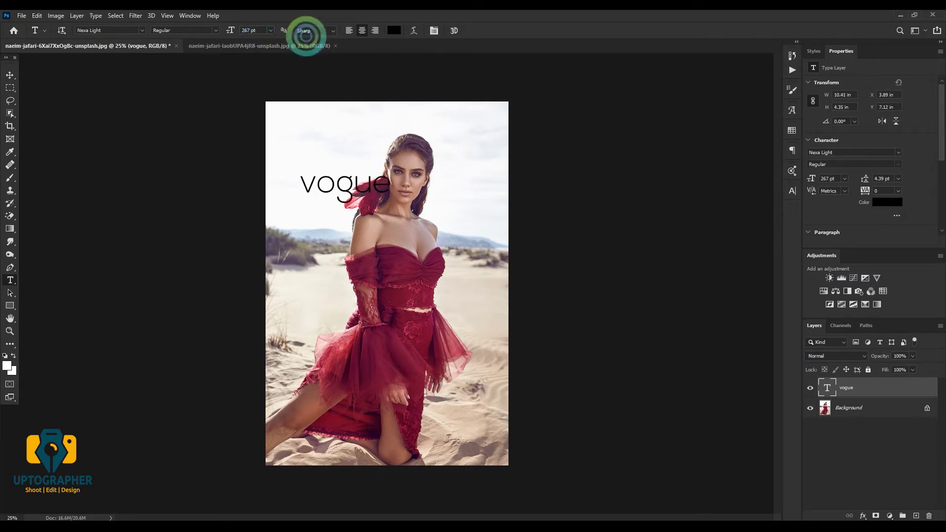
click(10, 73)
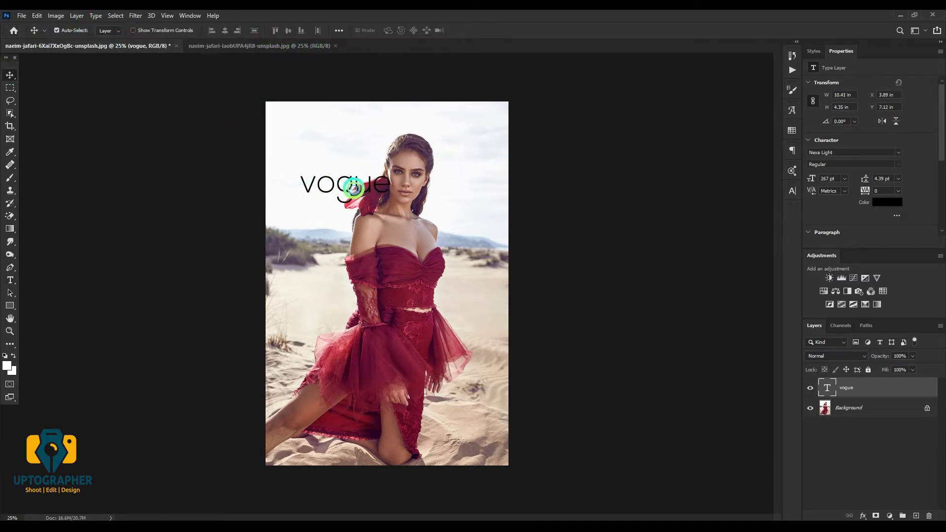
drag(344, 185, 373, 131)
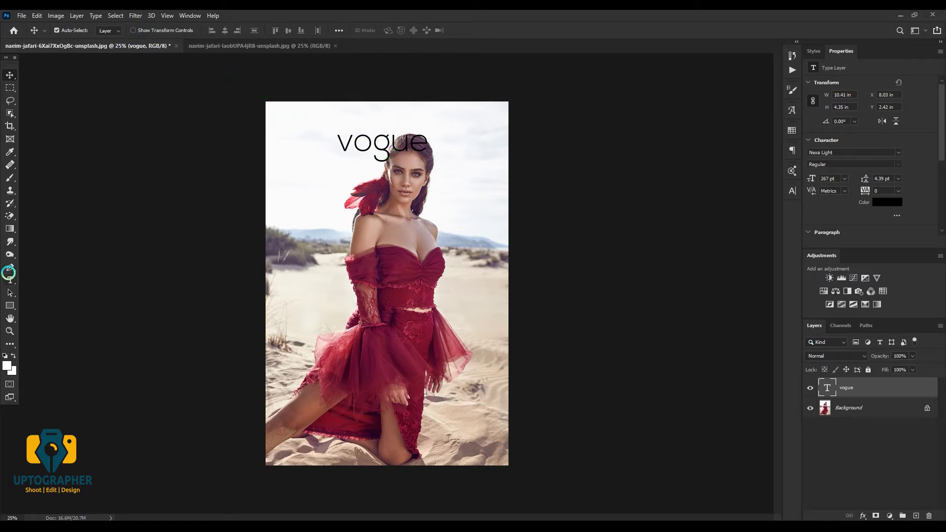
click(9, 277)
Set the title font to Vogue, enlarge it and move it down slightly.
click(119, 30)
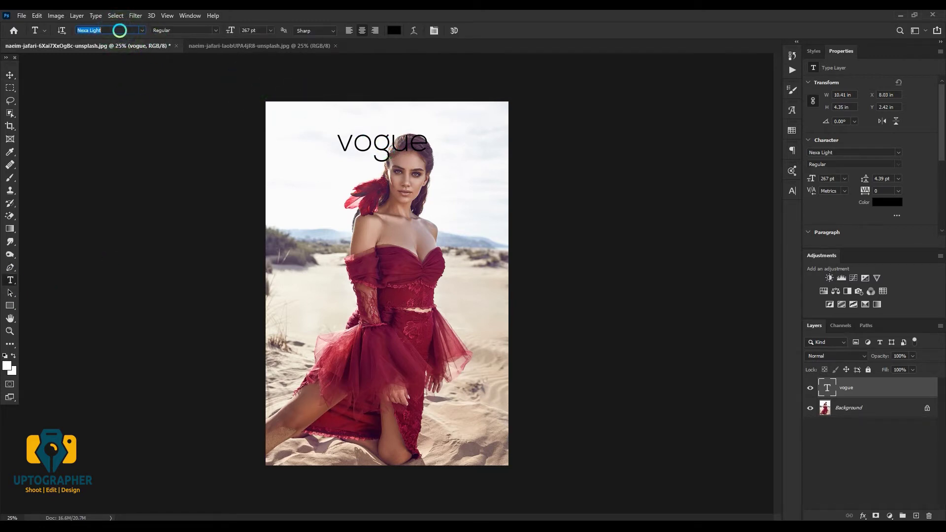
text(vog)
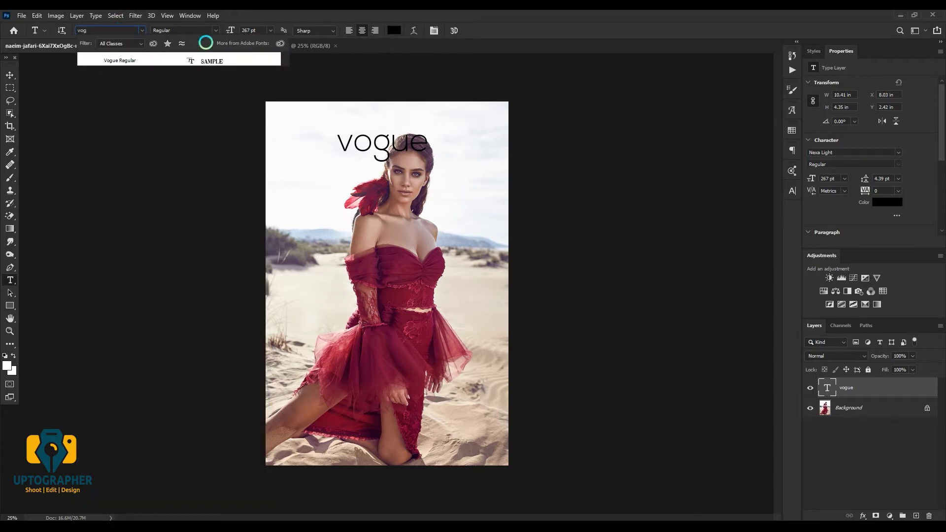
click(136, 61)
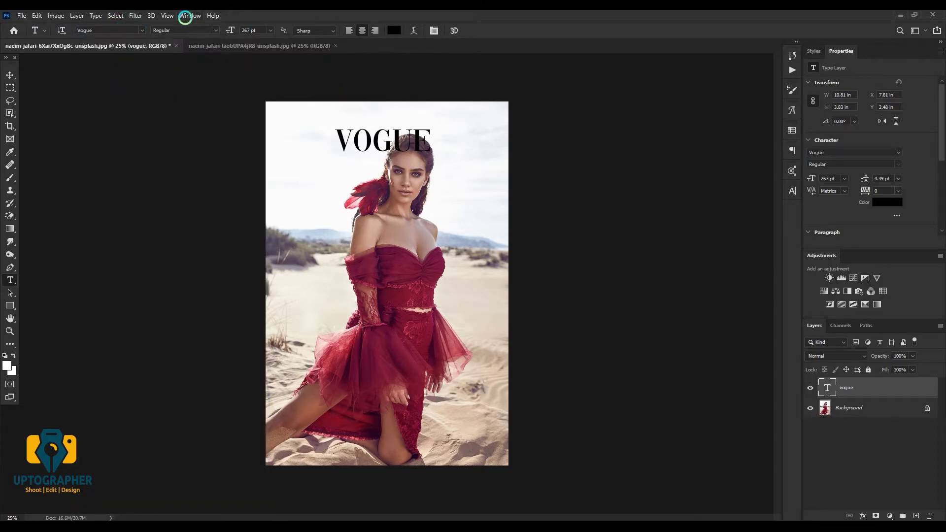
drag(257, 30, 341, 30)
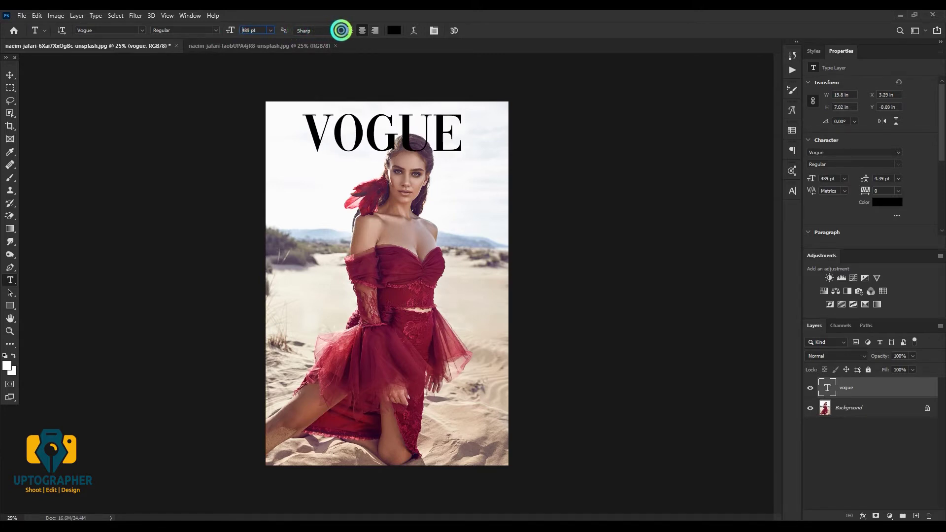
text(513)
click(350, 30)
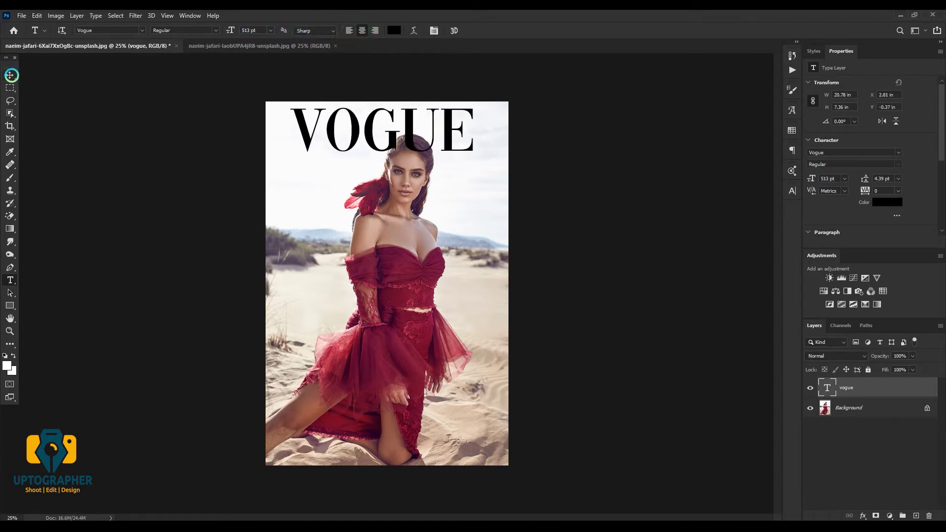
click(11, 75)
drag(409, 126, 412, 143)
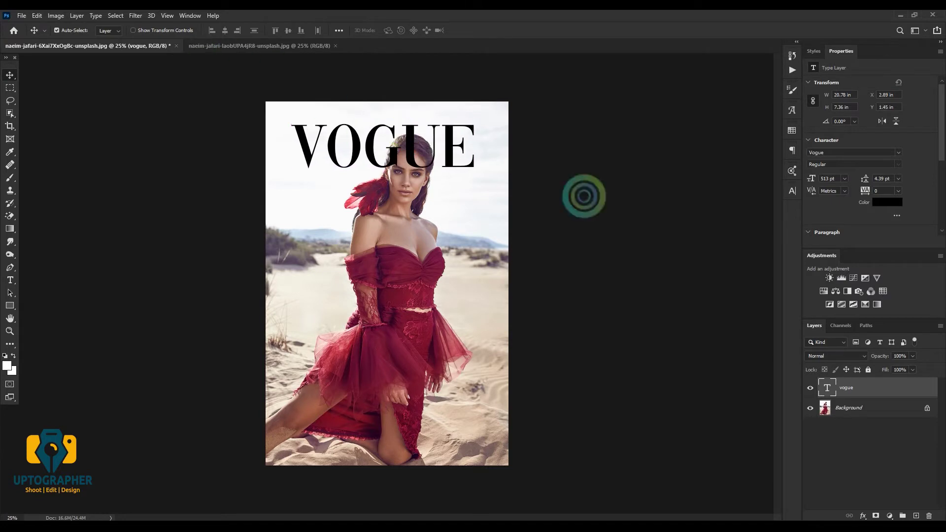
Raise the VOGUE title size through 532 and 558 to 599 pt and nudge it up and right.
click(10, 280)
click(246, 30)
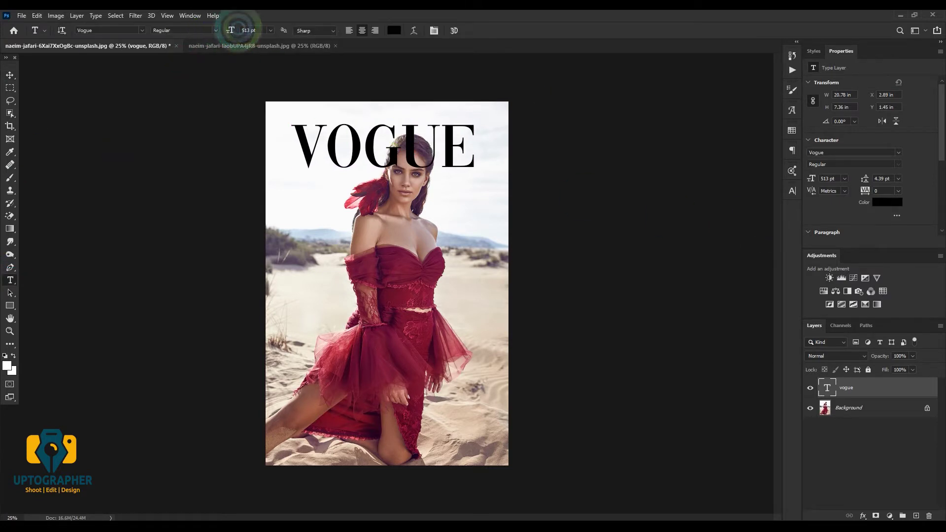
text(532)
key(Return)
text(558)
key(Return)
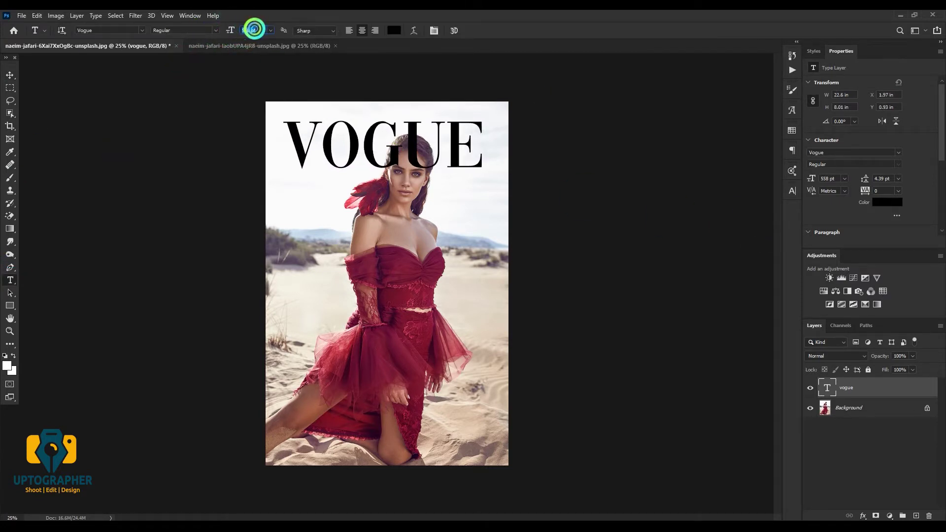
scroll(261, 28, up, 8)
scroll(271, 22, up, 6)
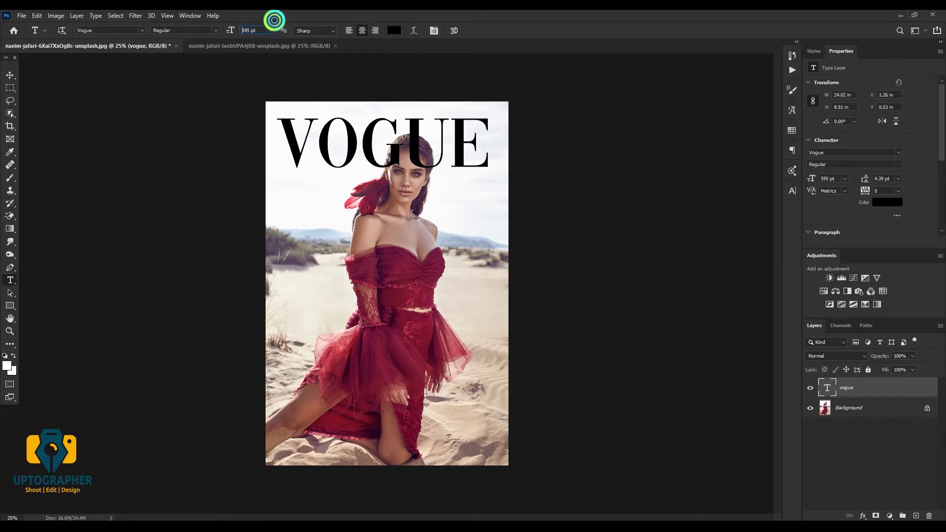
scroll(272, 22, up, 6)
click(9, 75)
drag(376, 117, 386, 139)
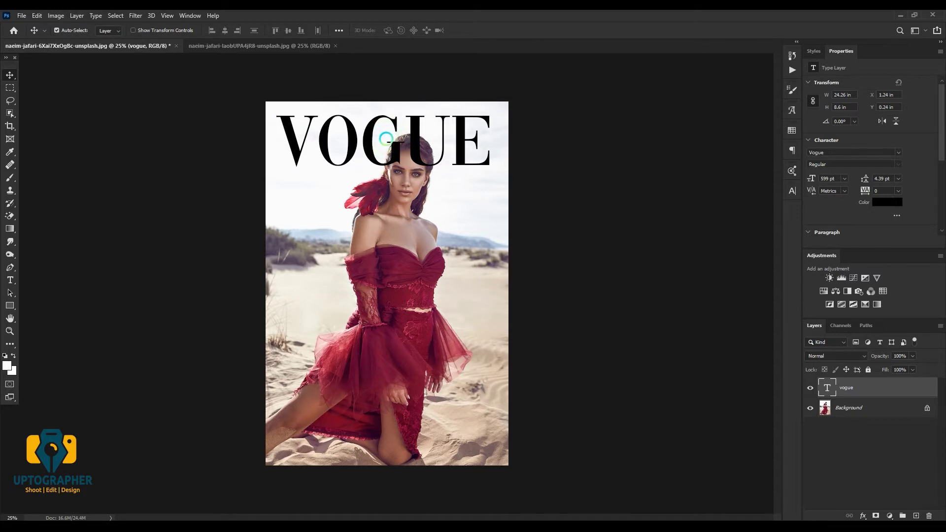
Add a layer mask to the VOGUE layer and ready a black brush over the model's head.
click(878, 514)
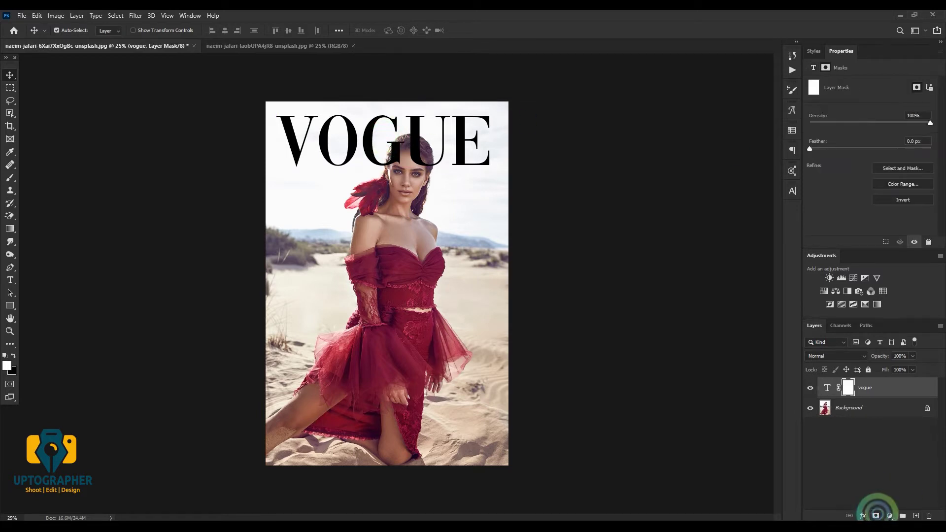
ctrl+click(412, 116)
drag(412, 117, 397, 218)
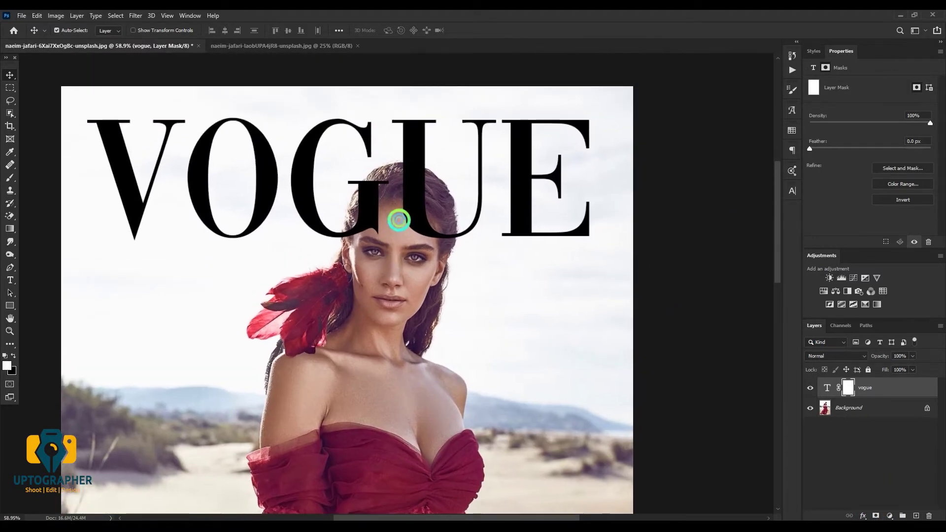
click(10, 178)
scroll(372, 213, up, 5)
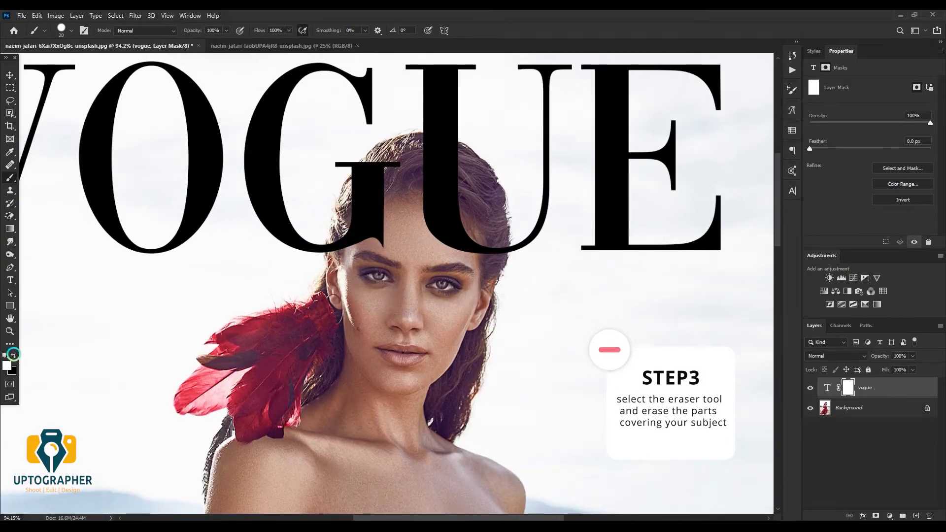
click(14, 354)
Paint black on the mask to hide the G and U strokes crossing the hair.
drag(382, 165, 377, 232)
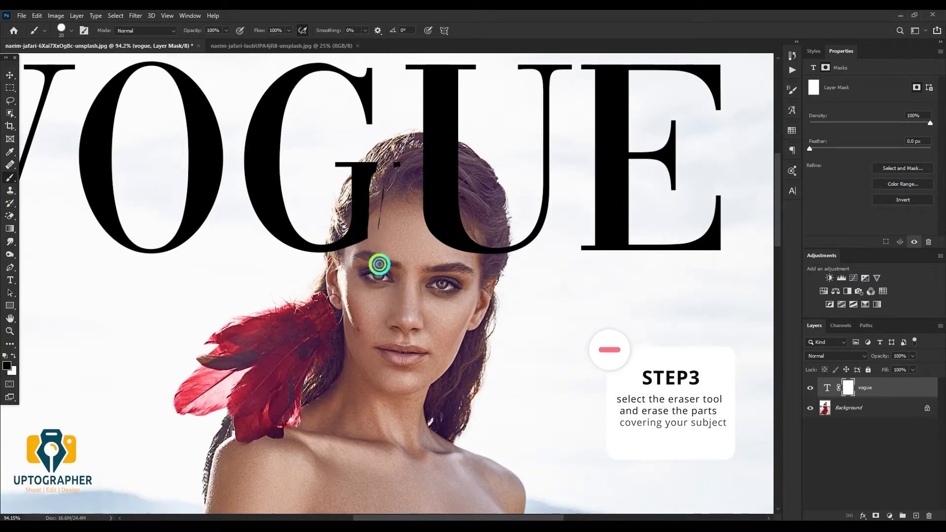
drag(379, 264, 331, 254)
scroll(320, 241, up, 5)
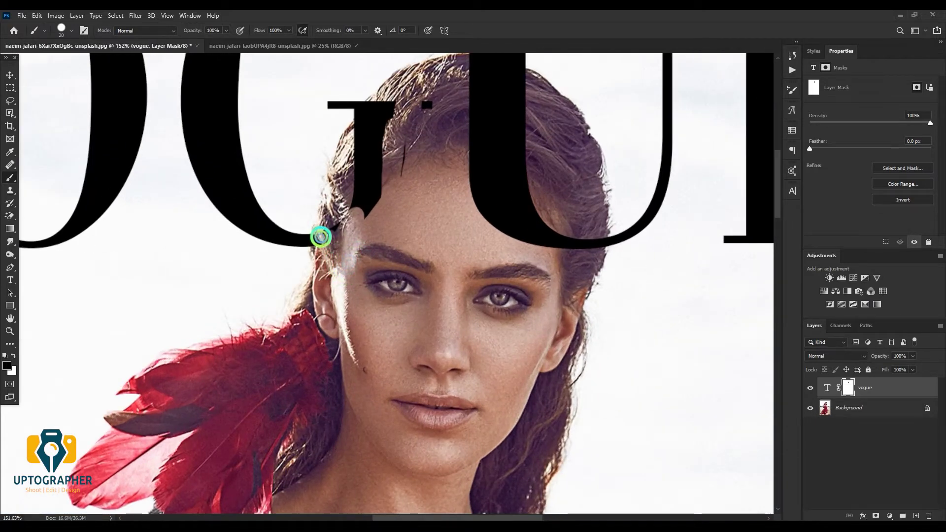
scroll(320, 237, up, 2)
scroll(370, 302, up, 2)
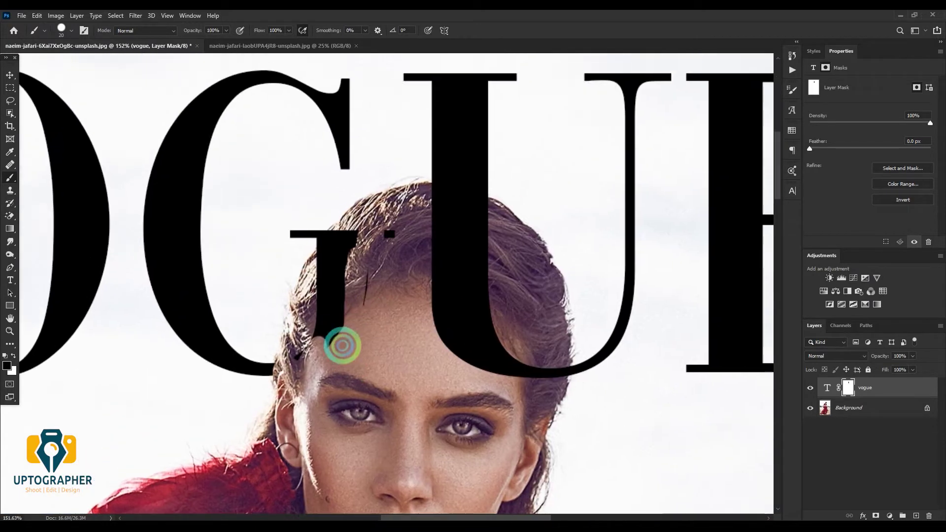
mouse_move(344, 344)
mouse_down()
mouse_move(336, 244)
mouse_move(365, 234)
mouse_move(356, 249)
mouse_up()
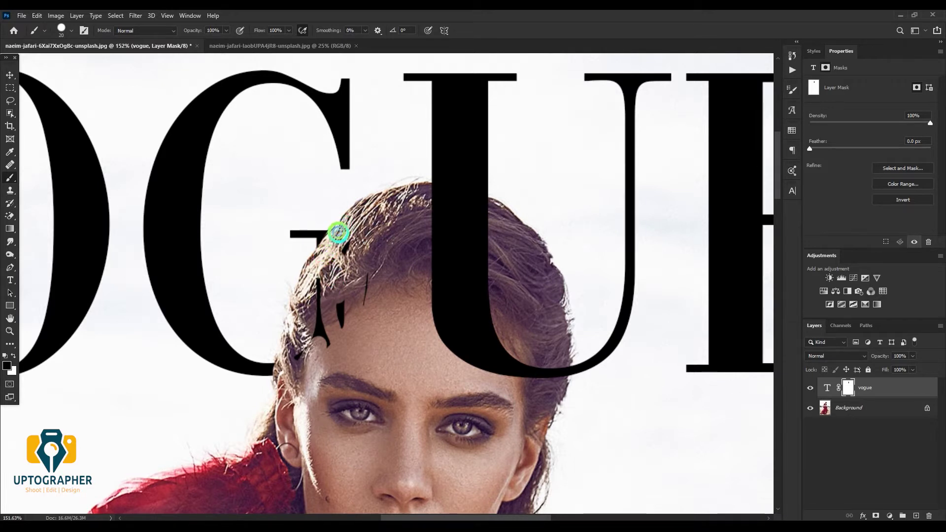
mouse_move(338, 233)
mouse_down()
mouse_move(304, 344)
mouse_move(384, 250)
mouse_up()
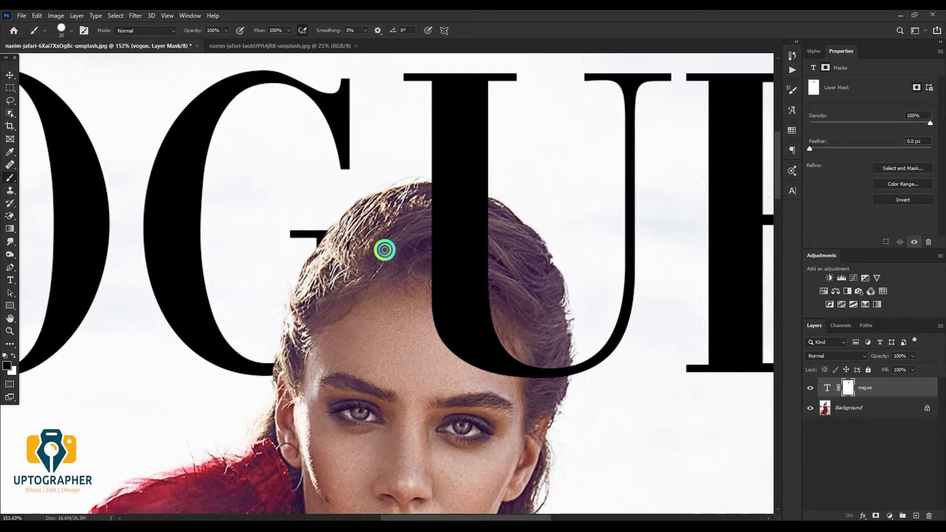
scroll(354, 281, down, 5)
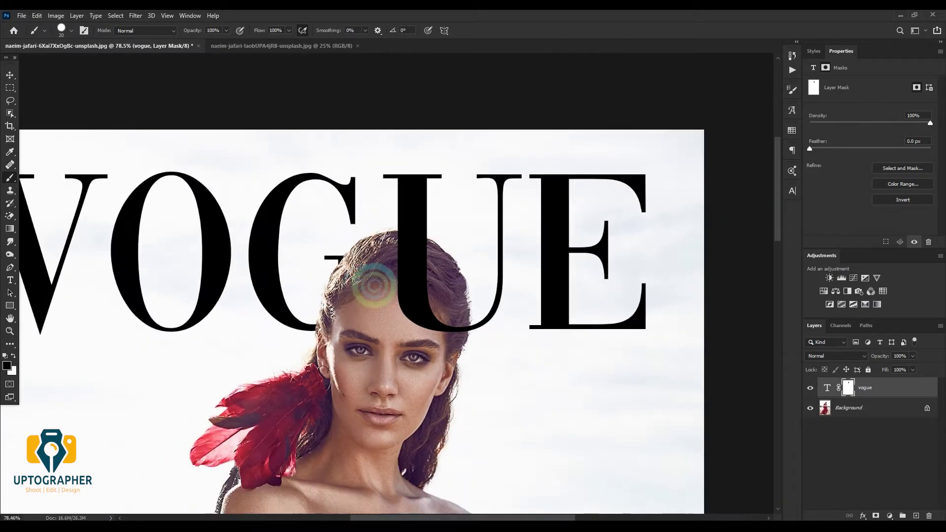
scroll(370, 275, up, 7)
mouse_move(367, 236)
mouse_down()
mouse_move(383, 225)
mouse_move(357, 228)
mouse_move(399, 414)
mouse_move(518, 430)
mouse_up()
scroll(517, 431, up, 3)
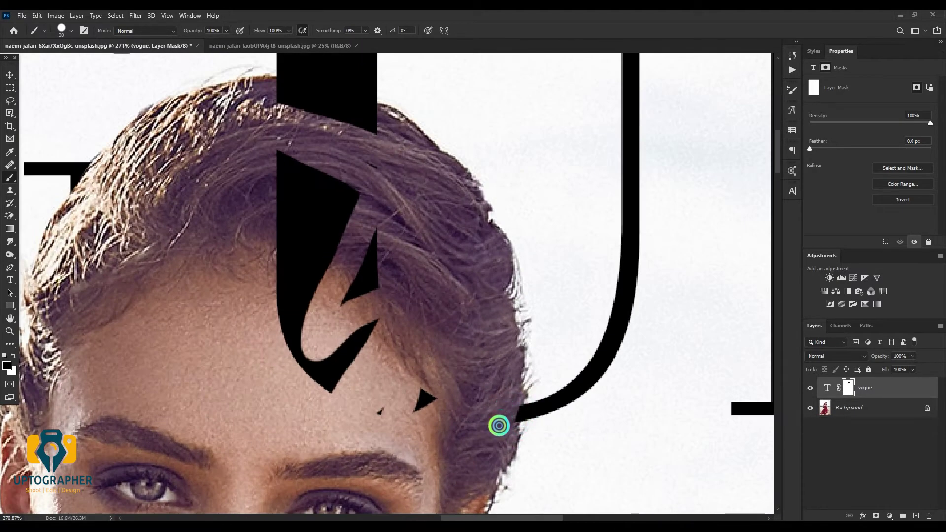
Set the brush to 14 px and mask out the letter fragments on the forehead.
right_click(491, 306)
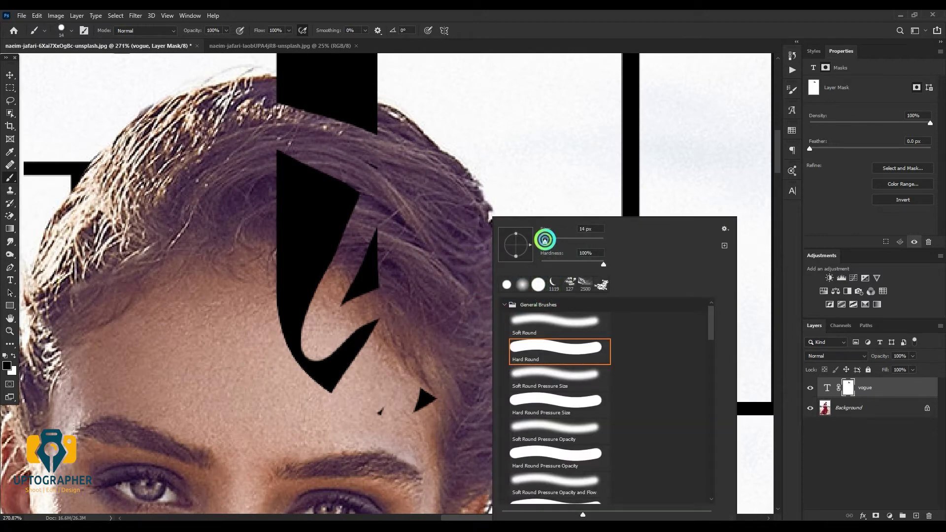
key(Return)
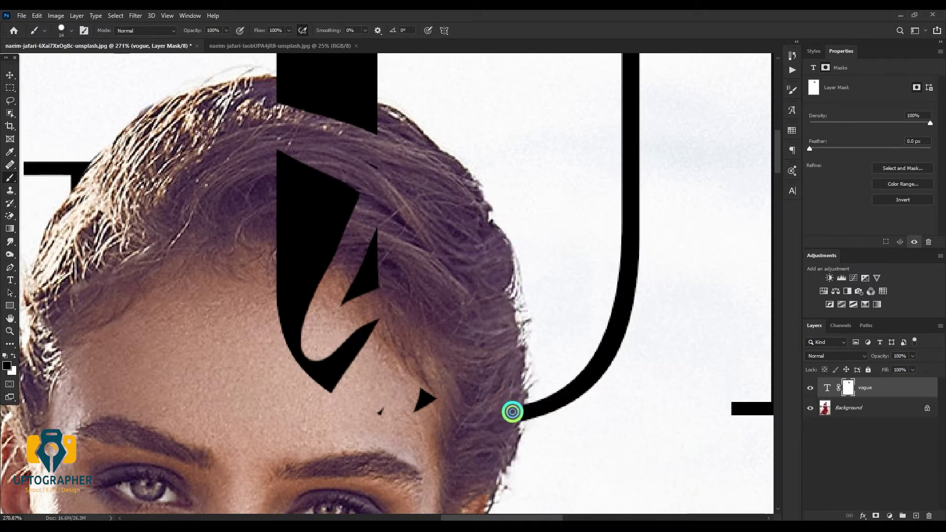
mouse_move(516, 407)
mouse_down()
mouse_move(408, 394)
mouse_move(363, 427)
mouse_move(340, 260)
mouse_move(283, 267)
mouse_move(281, 158)
mouse_move(314, 220)
mouse_move(331, 182)
mouse_move(254, 345)
mouse_move(317, 268)
mouse_move(284, 337)
mouse_up()
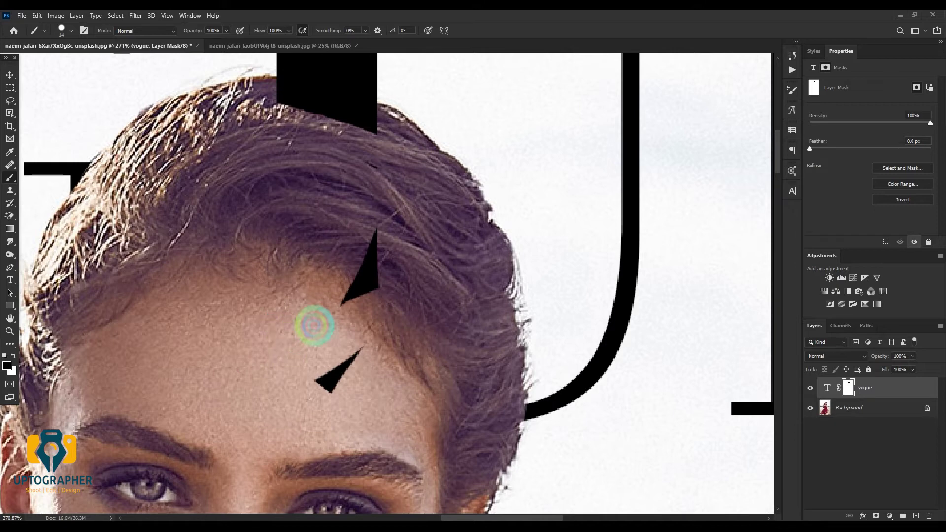
drag(360, 268, 401, 275)
scroll(323, 309, up, 5)
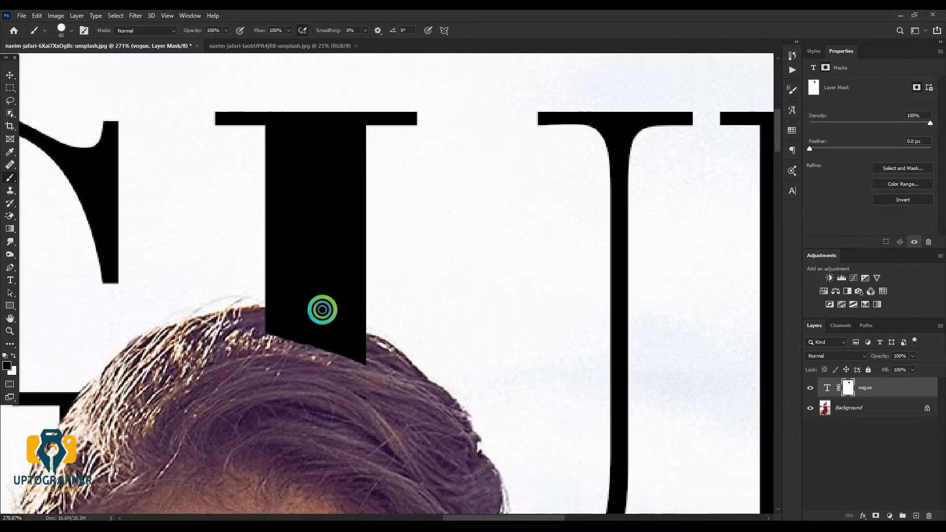
scroll(323, 310, up, 3)
scroll(310, 317, down, 5)
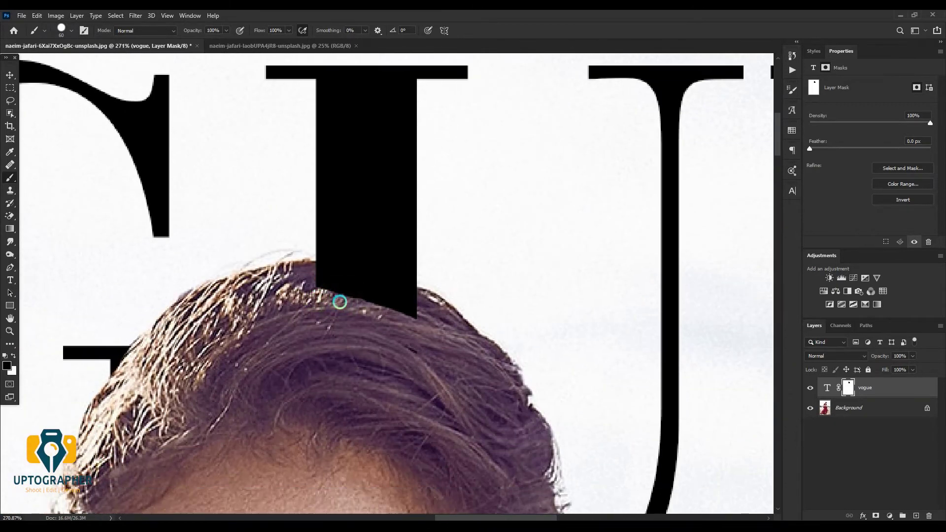
With a 15 px brush, mask the letters along the hairline and zoom back out.
right_click(340, 302)
text(15)
key(Return)
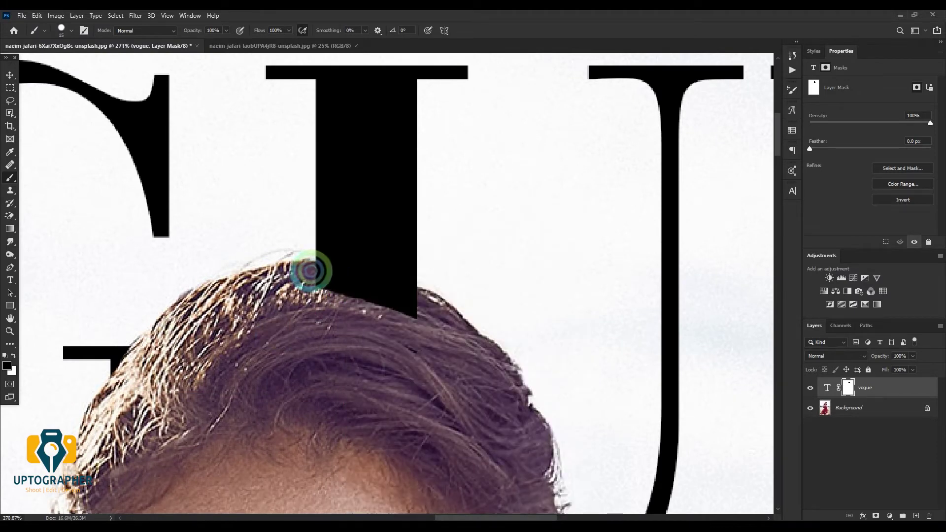
mouse_move(306, 270)
mouse_down()
mouse_move(427, 326)
mouse_move(290, 289)
mouse_up()
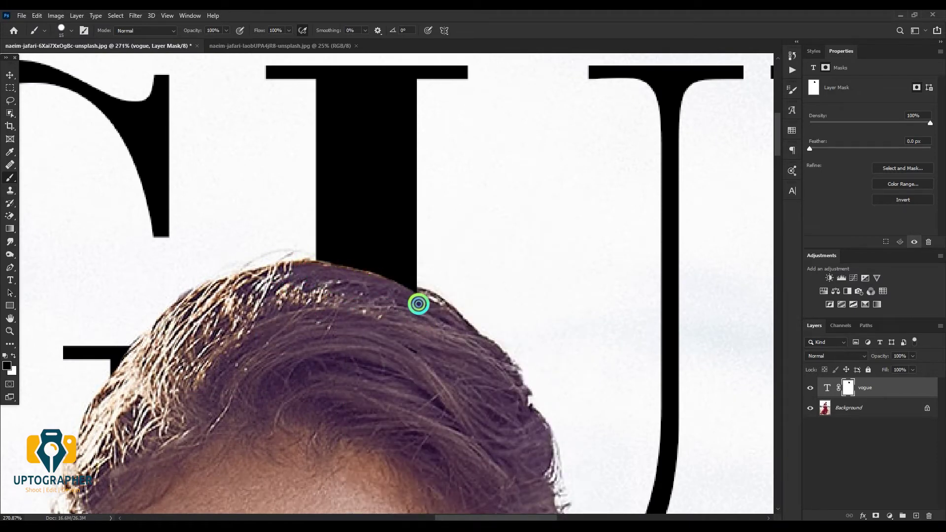
mouse_move(356, 280)
mouse_down()
mouse_move(292, 277)
mouse_move(391, 322)
mouse_up()
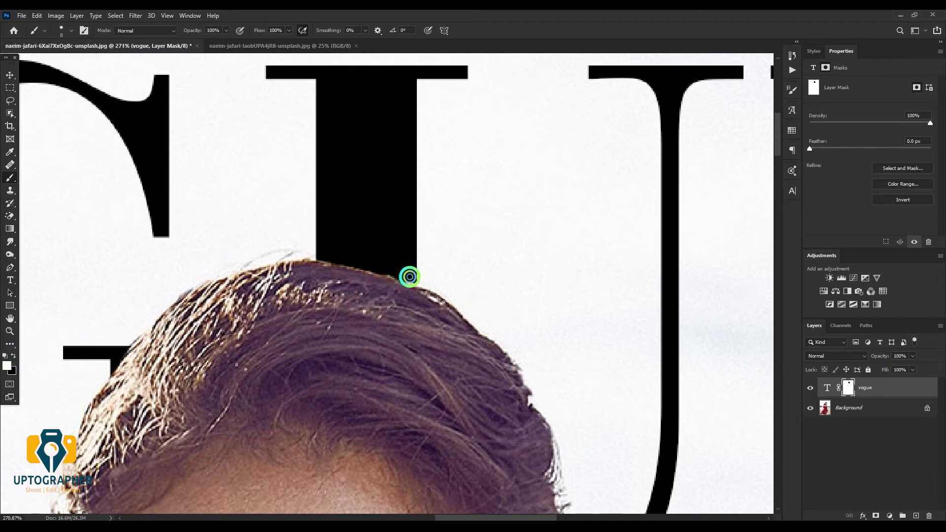
scroll(368, 271, down, 3)
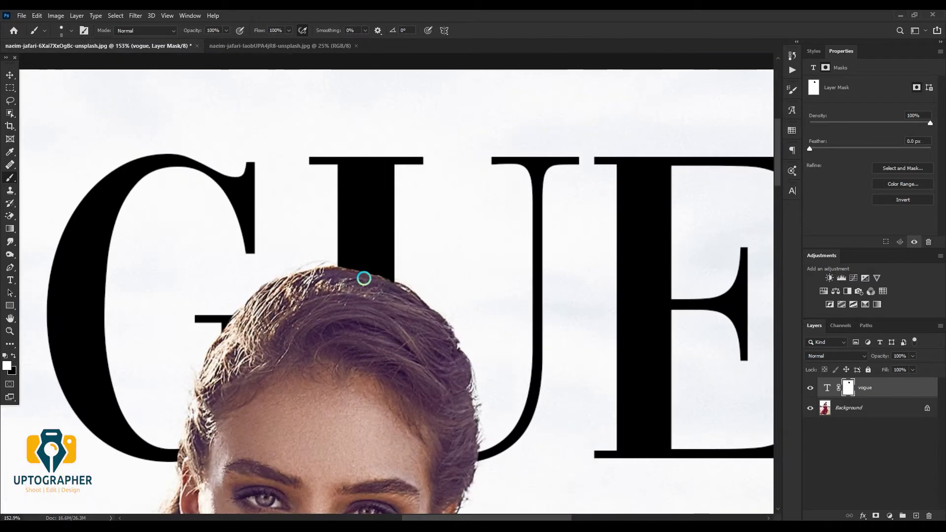
scroll(363, 277, down, 3)
scroll(359, 283, down, 2)
scroll(362, 292, down, 3)
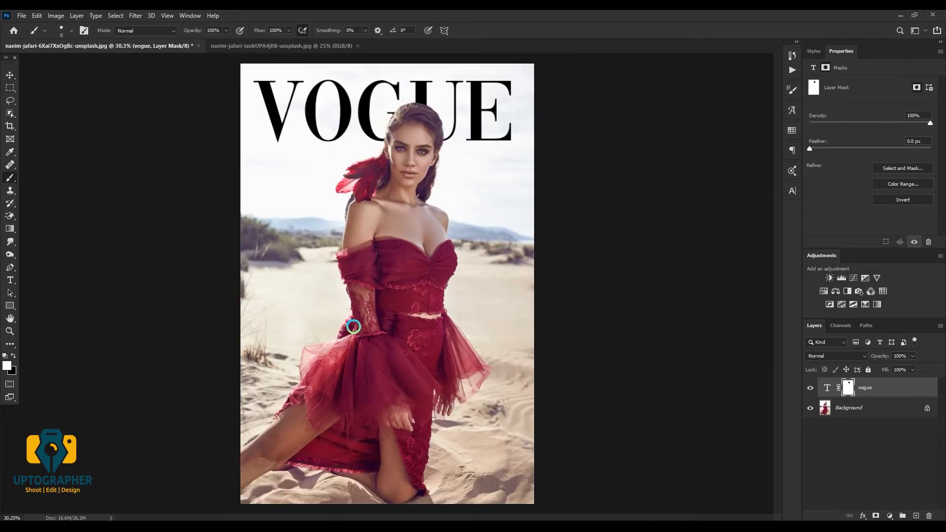
key(t)
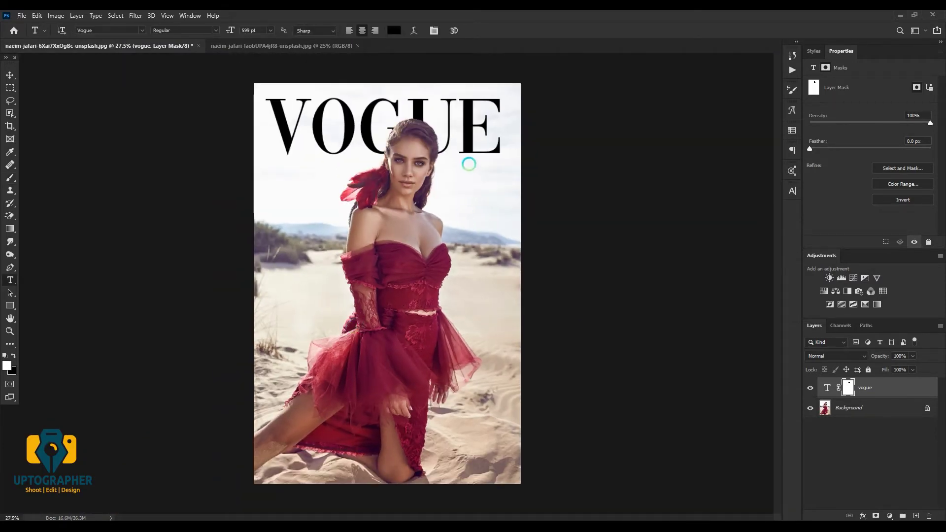
Add a new text layer reading SEPTEMBER on the cover.
click(9, 75)
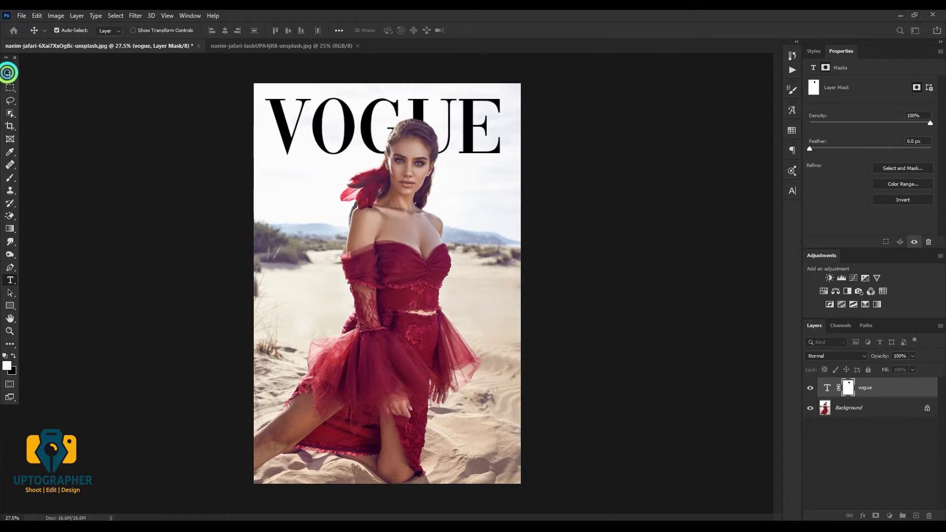
click(10, 279)
click(363, 273)
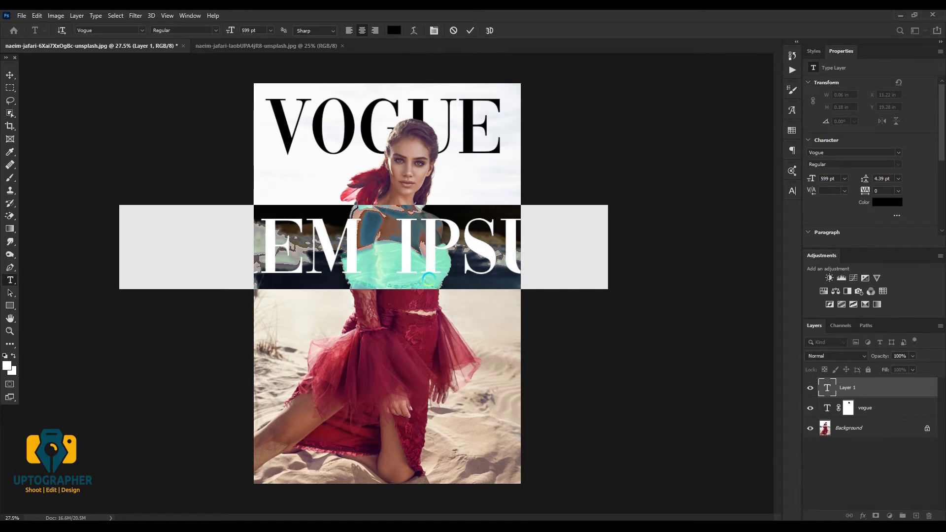
text(S)
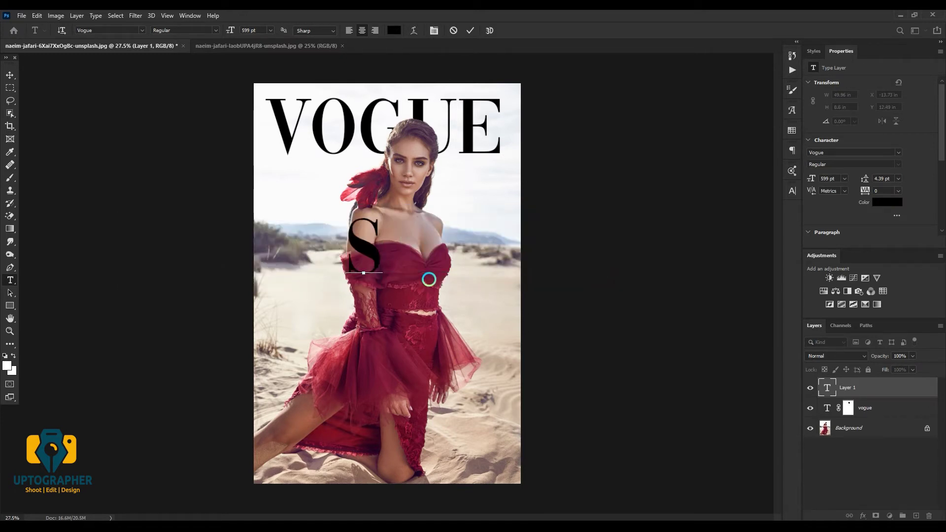
text(EPTEM)
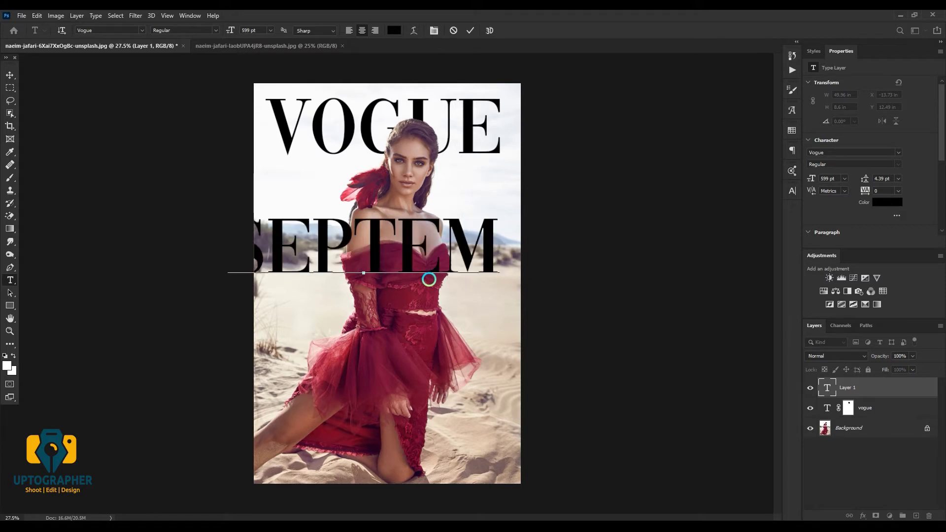
text(BE)
key(ctrl+Return)
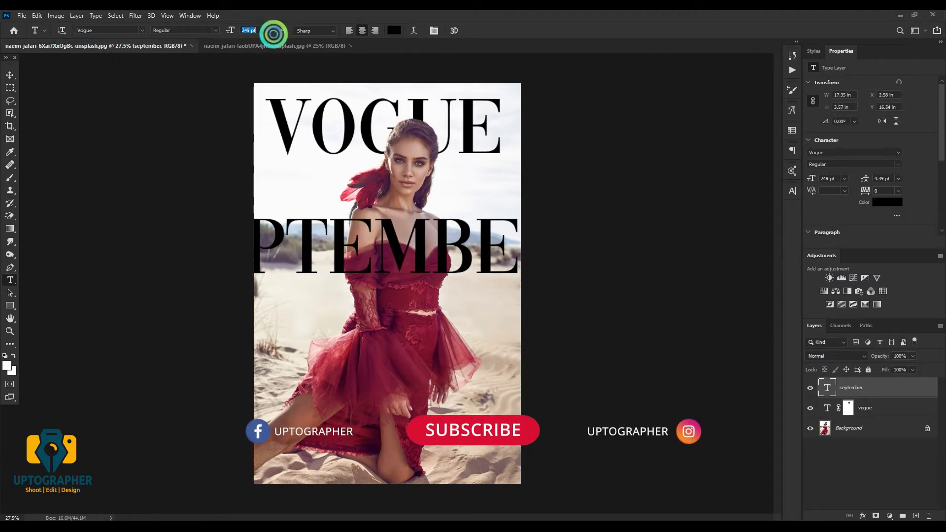
Size SEPTEMBER to 48 pt and place it under the right end of VOGUE.
text(249)
key(Return)
click(270, 31)
click(257, 67)
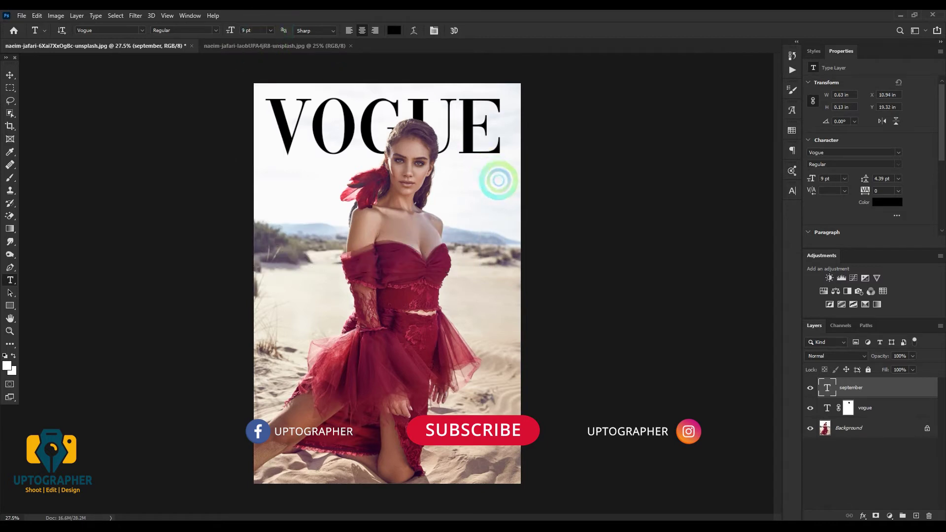
drag(236, 34, 247, 30)
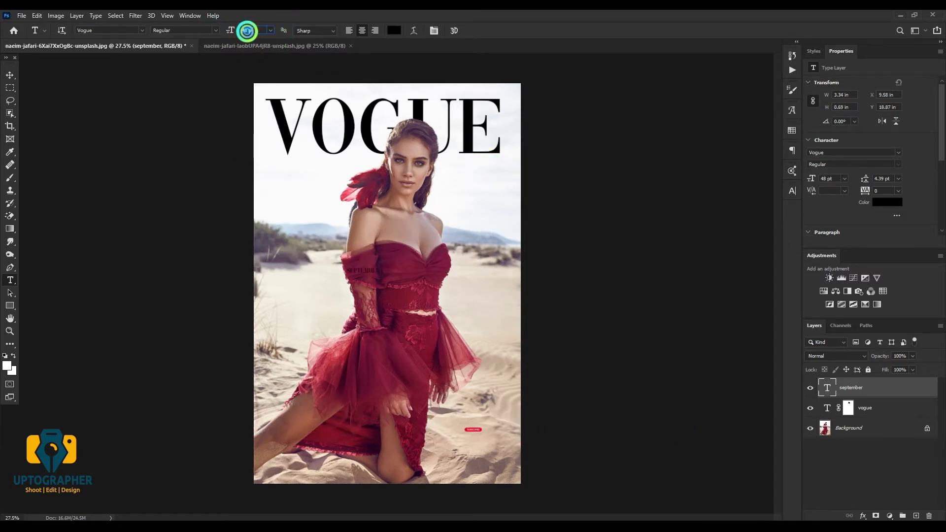
click(10, 75)
drag(360, 271, 497, 141)
scroll(508, 158, up, 2)
scroll(498, 143, down, 2)
scroll(353, 334, down, 1)
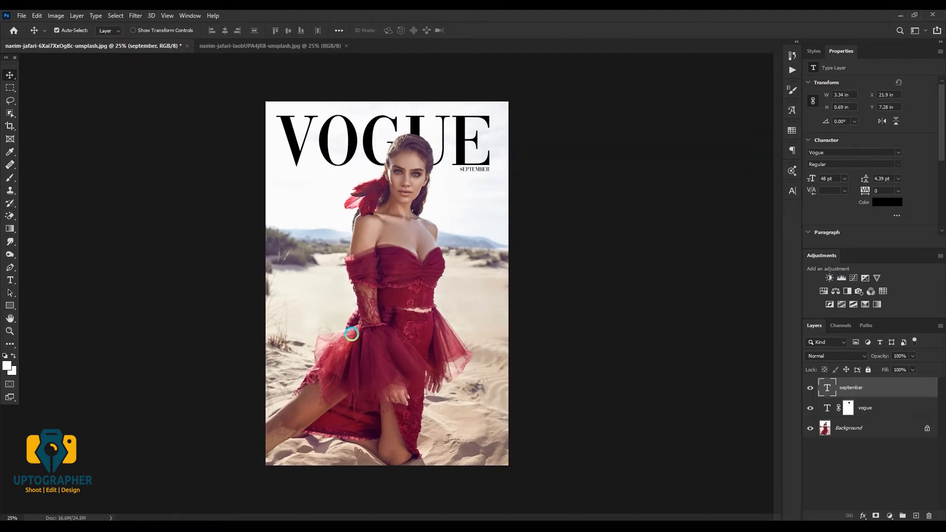
Add 'latest fashion 2020' at the lower left, move it slightly lower and enlarge it to 84 pt.
key(t)
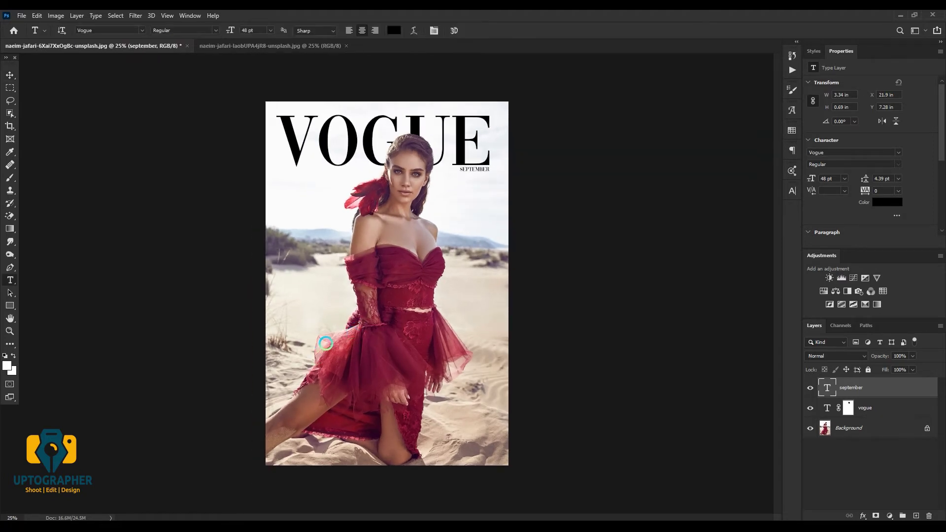
click(323, 403)
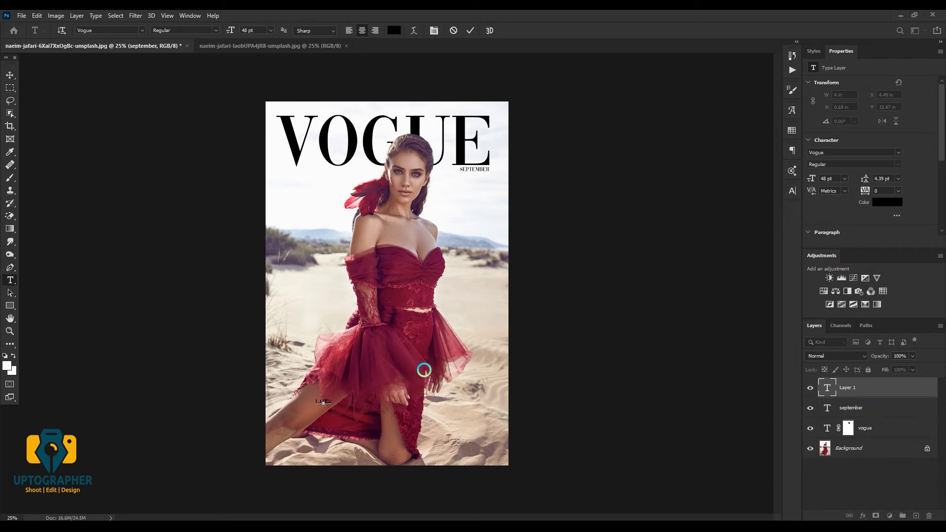
key(Escape)
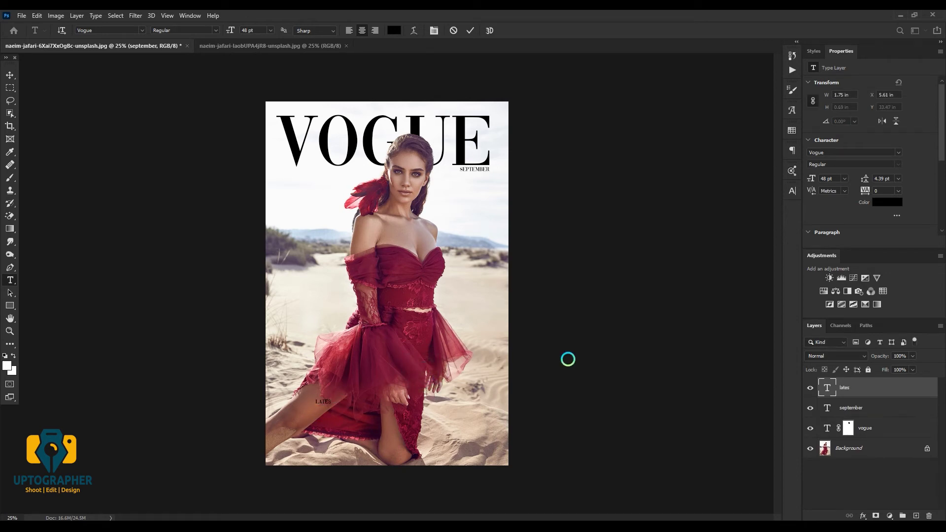
scroll(382, 344, up, 1)
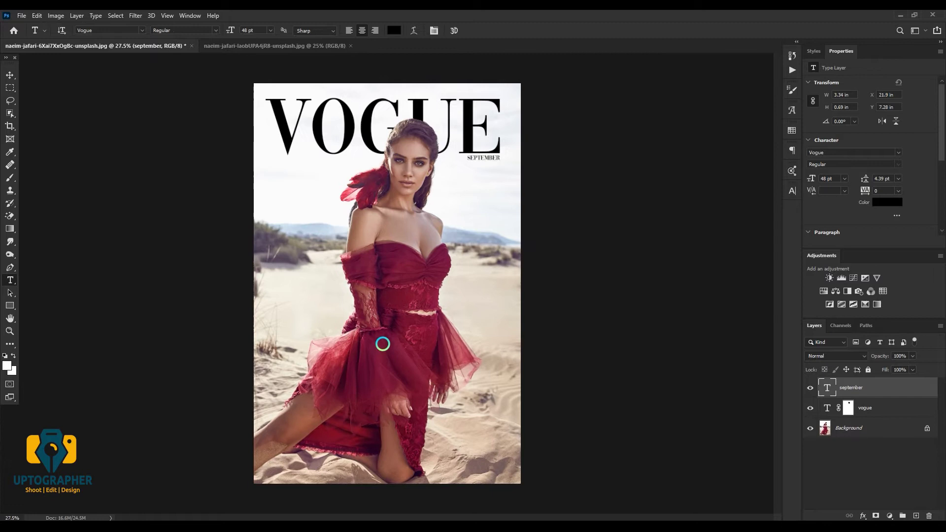
click(318, 413)
text(LATEST FASHION)
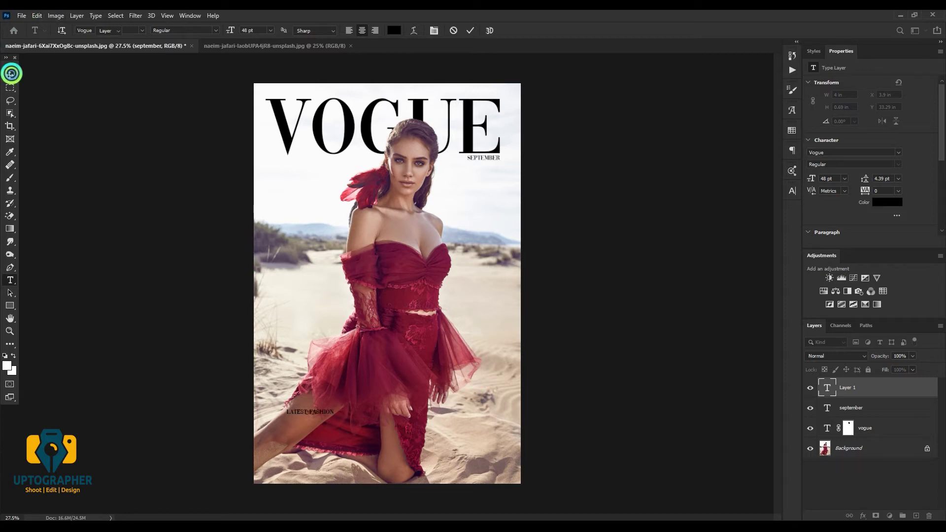
click(10, 74)
drag(317, 415, 317, 432)
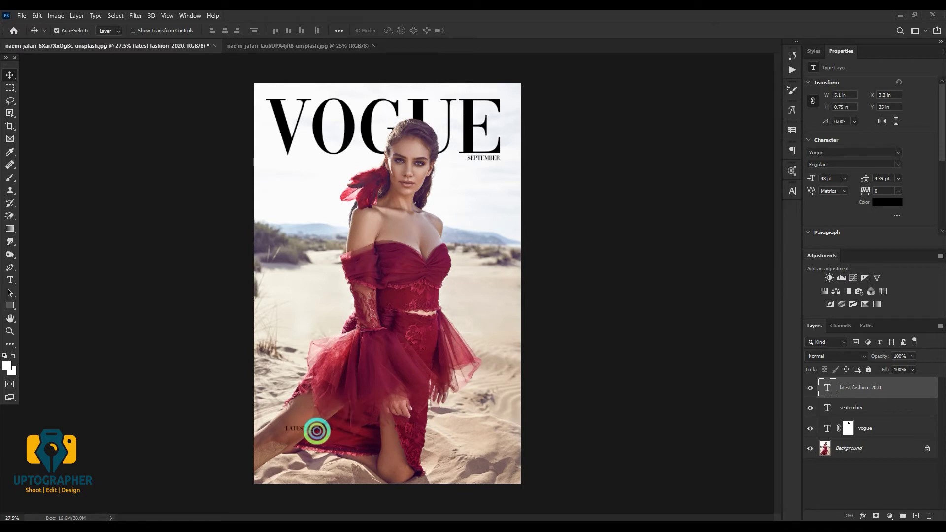
click(10, 279)
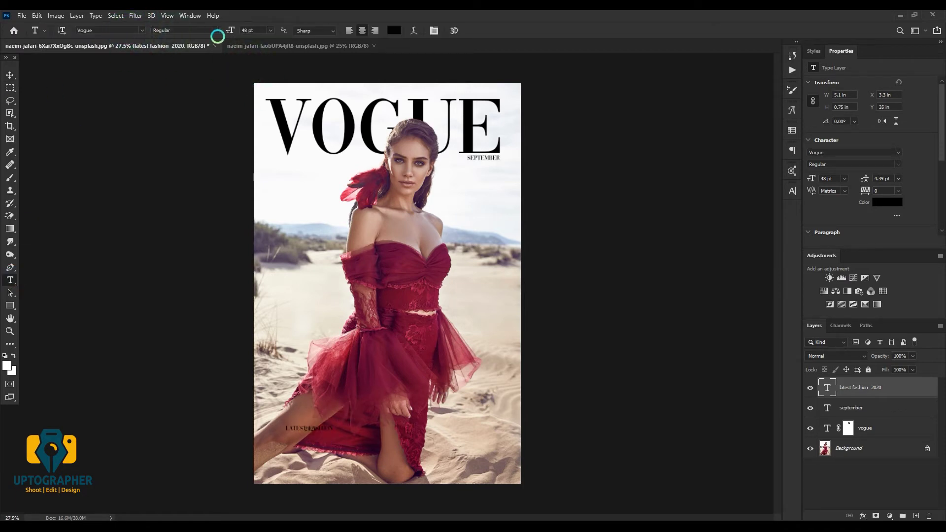
drag(230, 30, 250, 30)
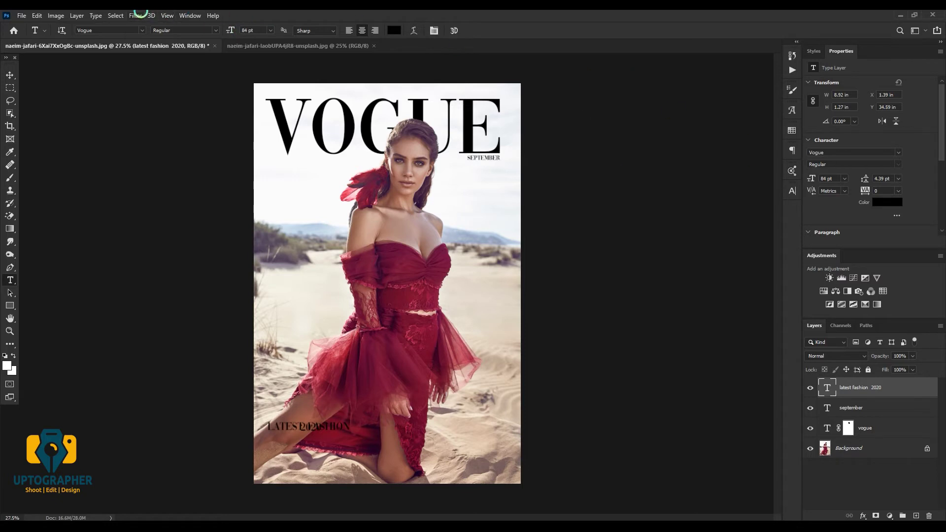
click(181, 15)
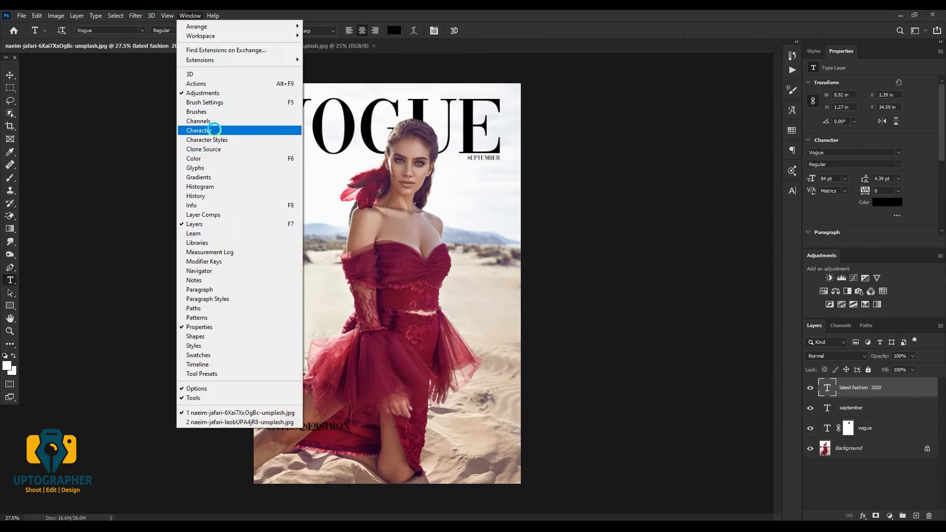
Enlarge LATEST FASHION 2020 to 148 pt, widen its line spacing and place it bottom left.
click(214, 129)
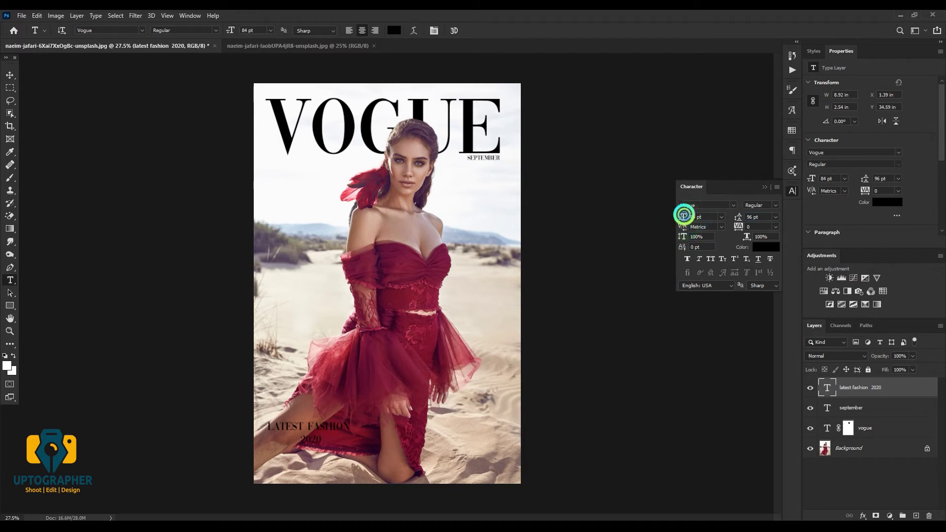
drag(682, 215, 716, 212)
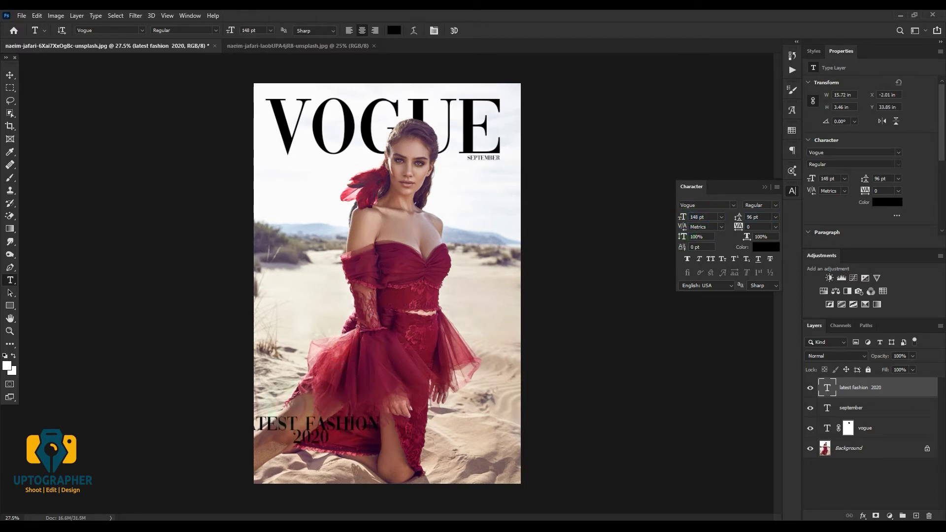
click(9, 74)
drag(291, 424, 315, 445)
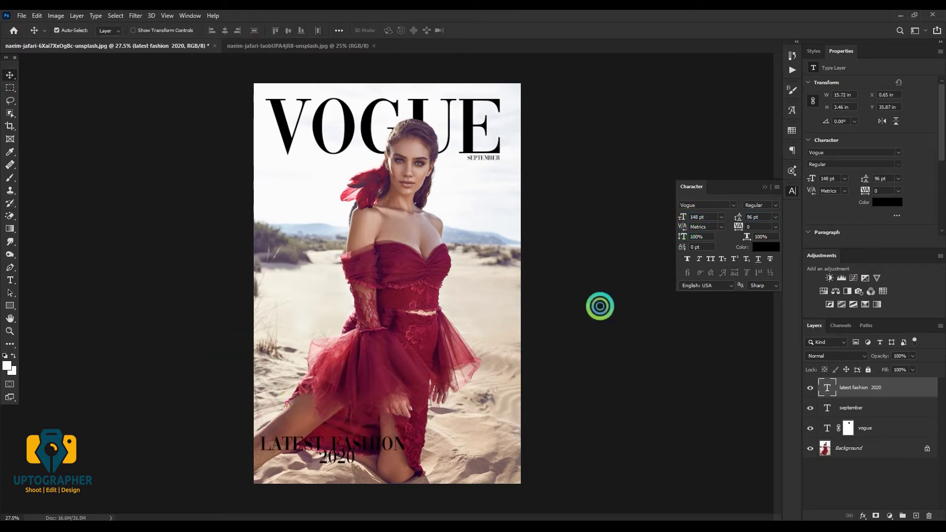
drag(739, 217, 762, 206)
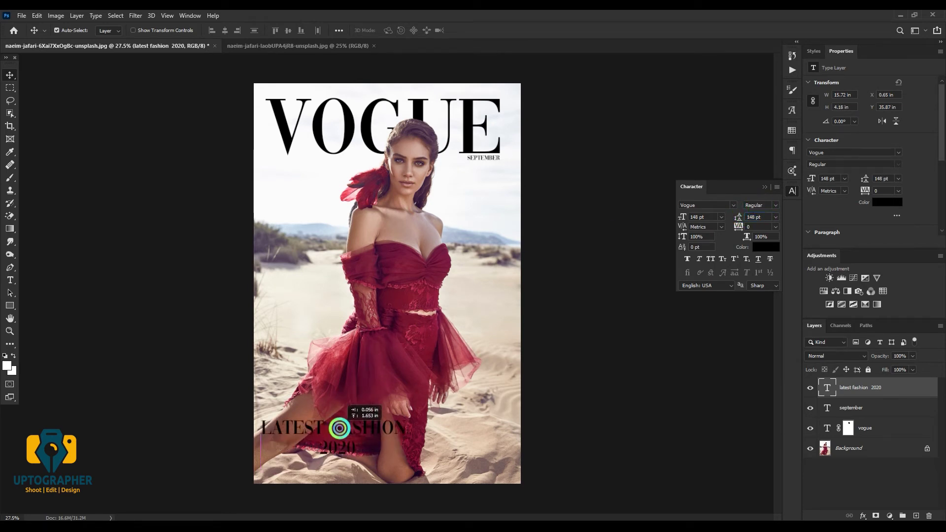
drag(345, 433, 346, 433)
Move the heading beside the model, break it into three lines and colour it black.
click(764, 246)
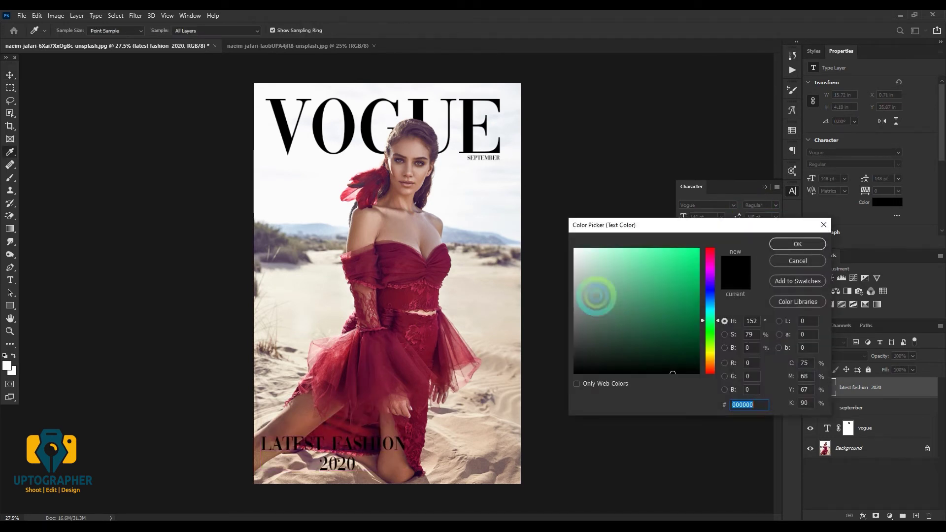
drag(596, 290, 573, 248)
click(798, 243)
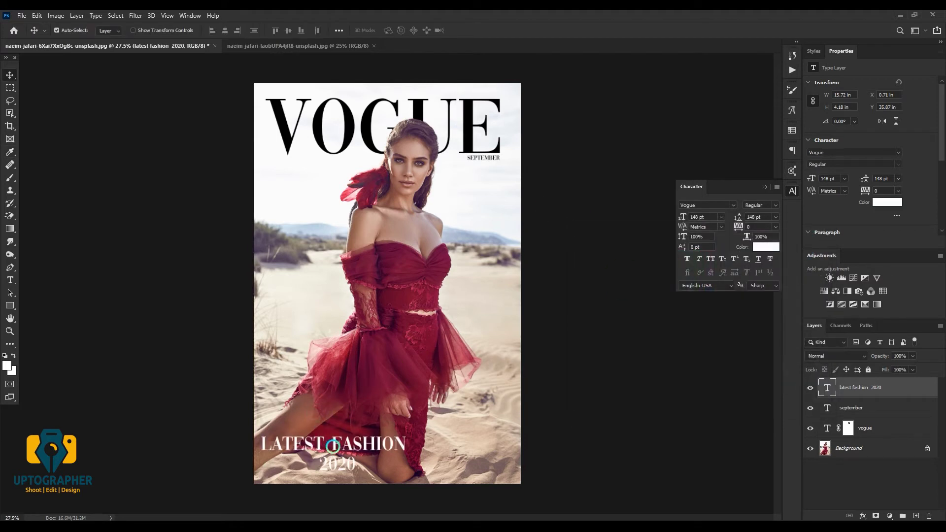
drag(331, 447, 320, 266)
double_click(320, 267)
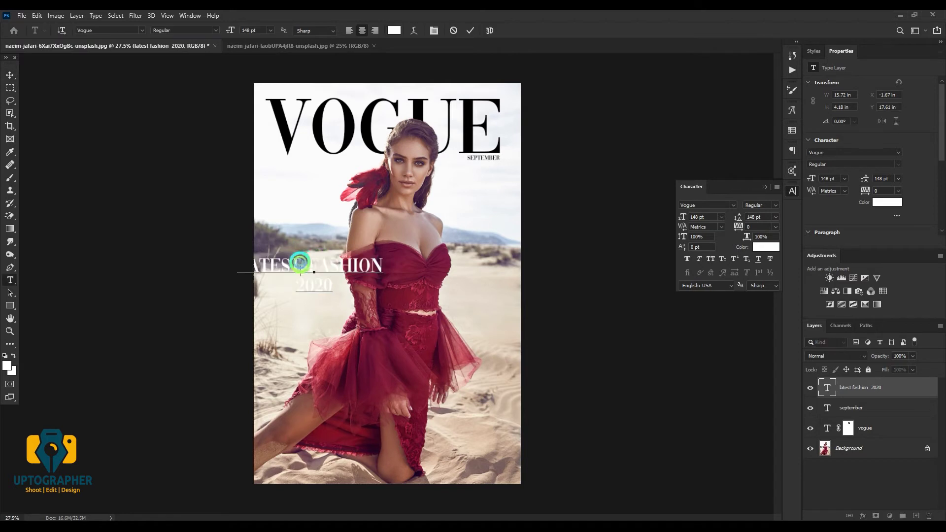
key(Return)
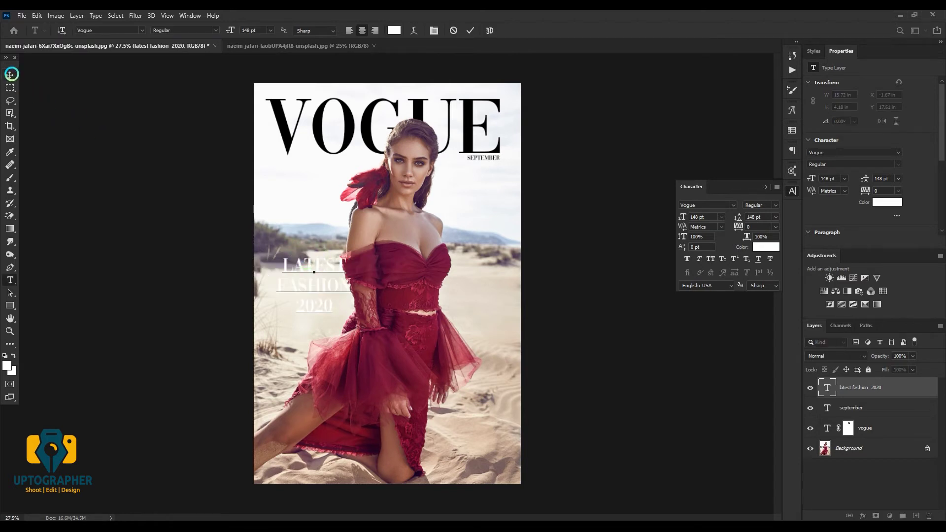
click(10, 74)
click(766, 246)
click(650, 321)
click(765, 223)
click(745, 263)
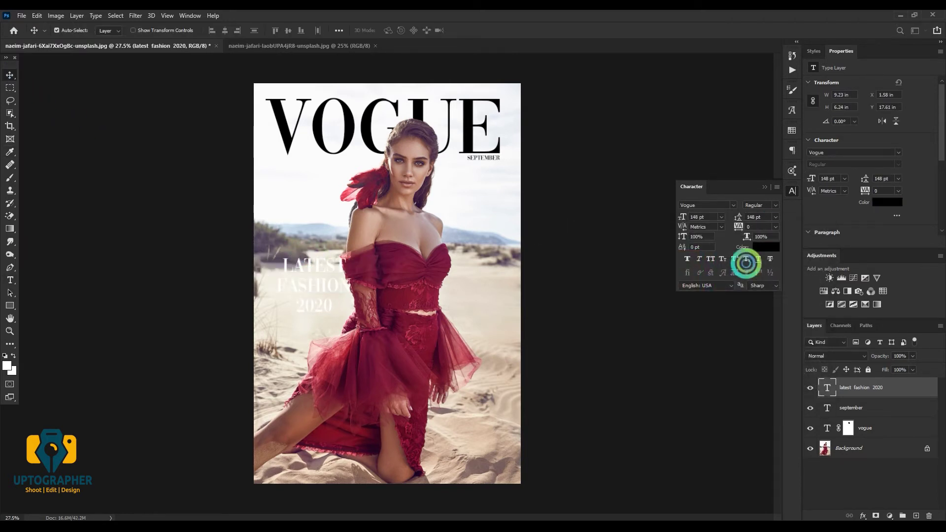
drag(313, 281, 298, 302)
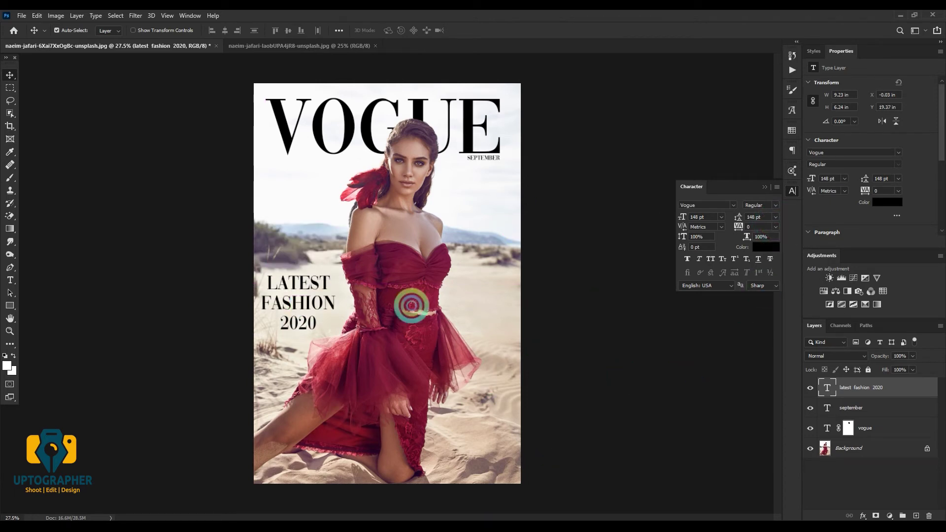
Add a '50' text layer right of the model and apply Gotham Light.
key(t)
click(434, 265)
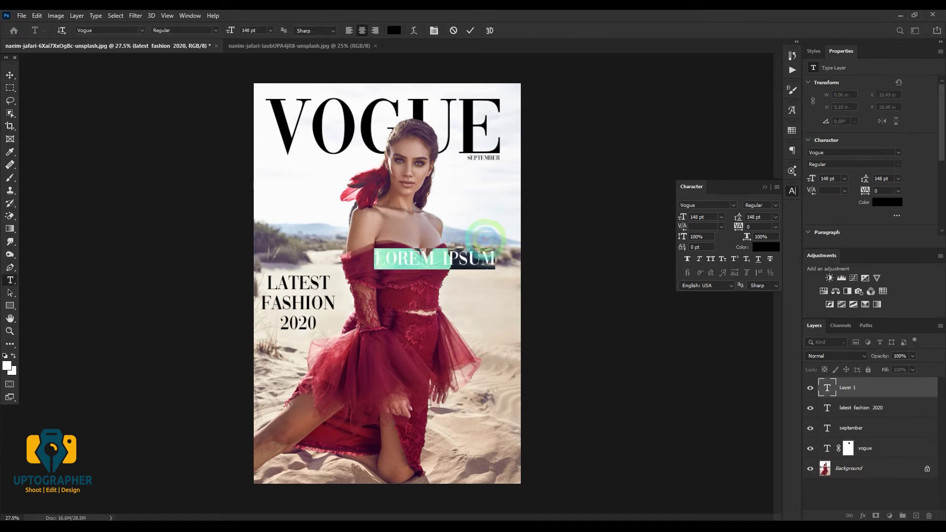
text(50)
click(475, 249)
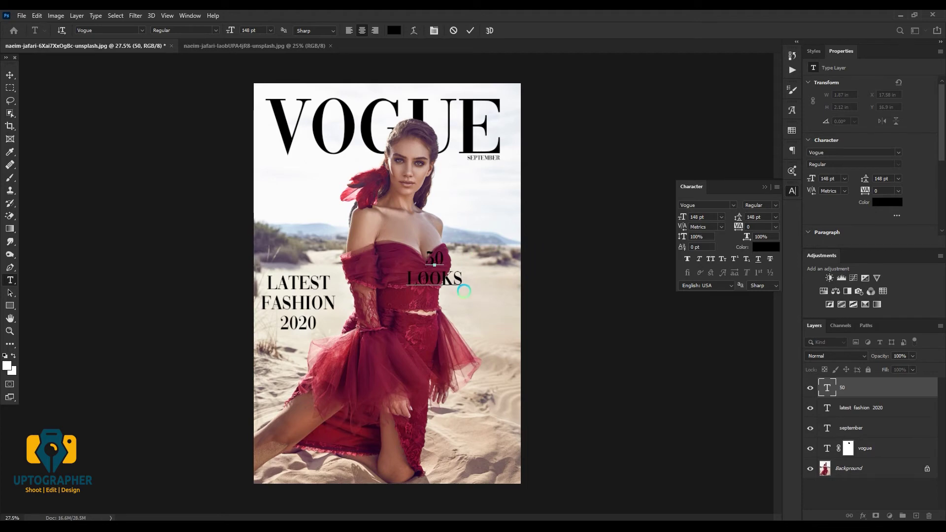
text(gotha)
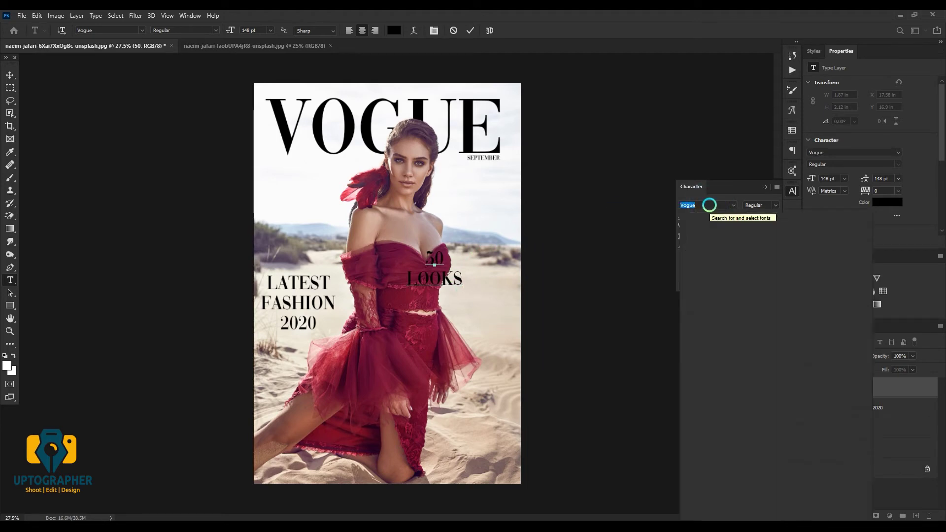
click(725, 235)
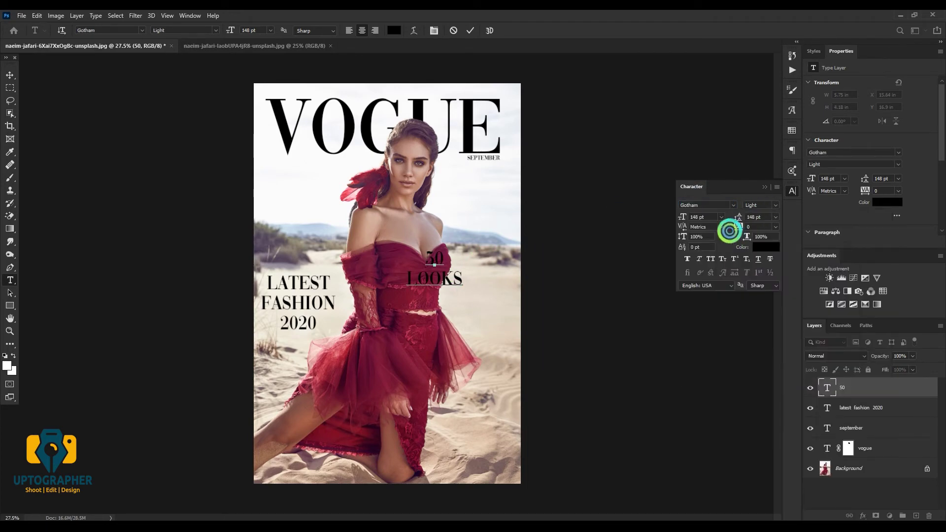
click(54, 102)
key(v)
click(709, 205)
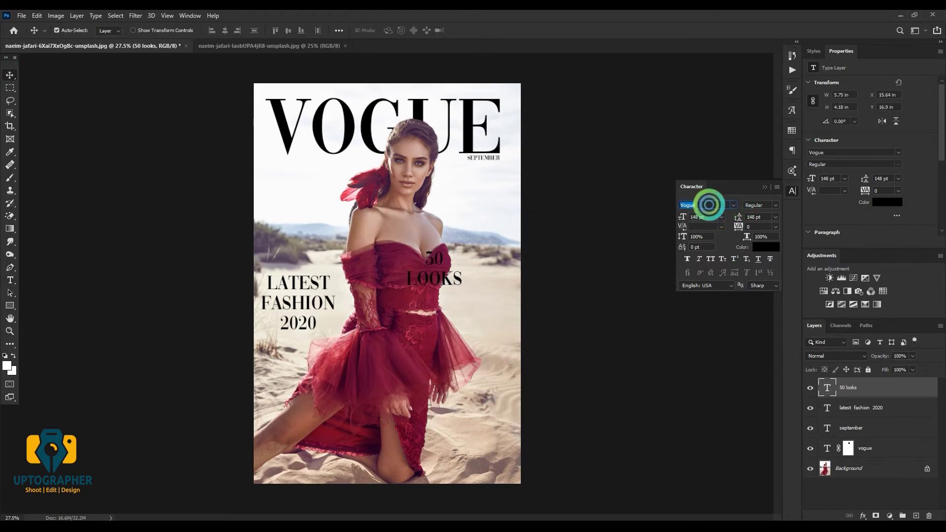
Try Gotham Light, Nexa and Helvetica Regular on '50 looks' while shifting it right.
text(gotha)
click(707, 235)
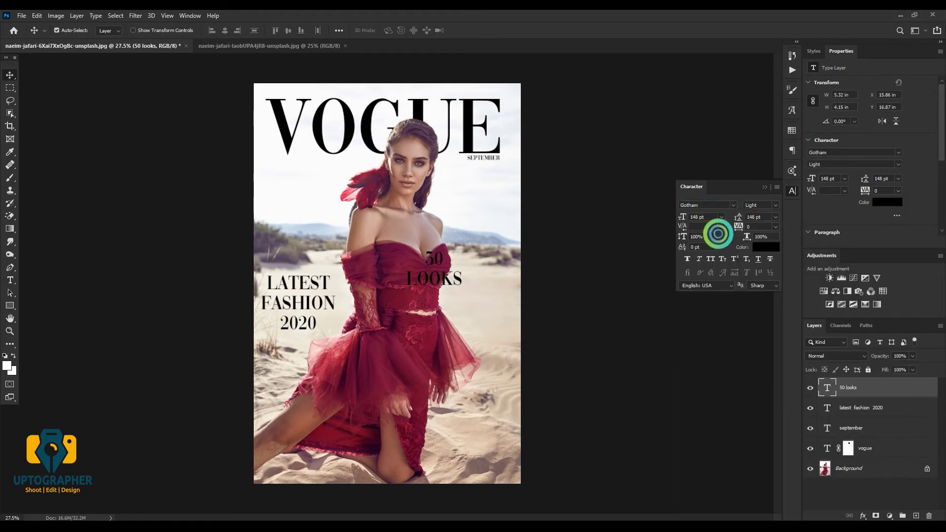
drag(446, 271, 483, 254)
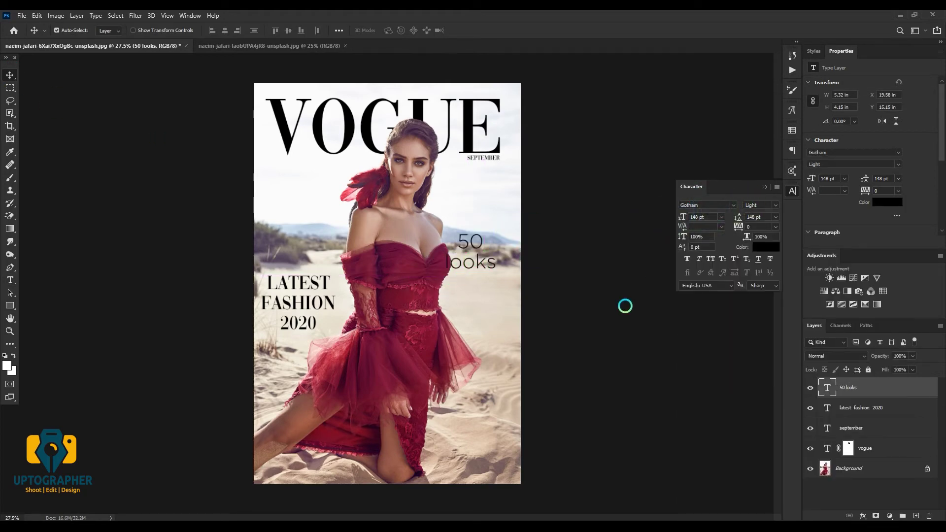
click(706, 206)
text(h)
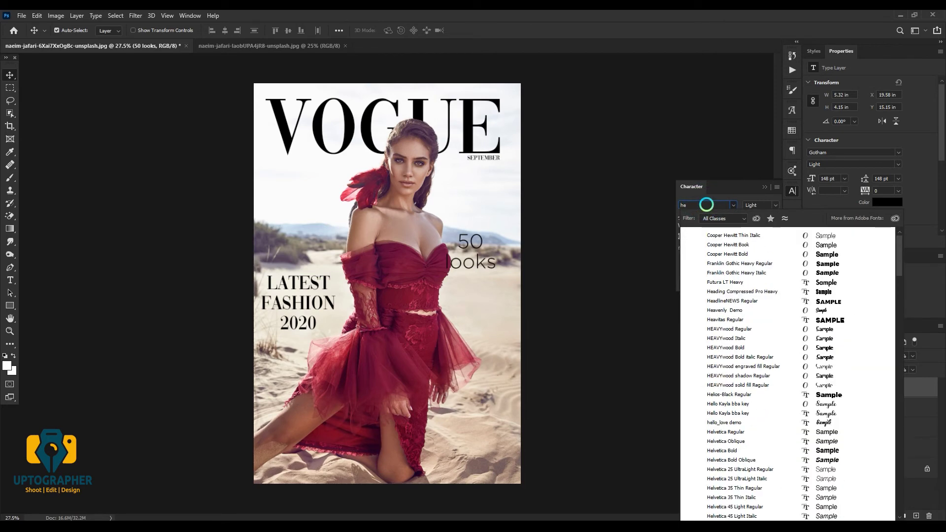
key(BackSpace)
text(ne)
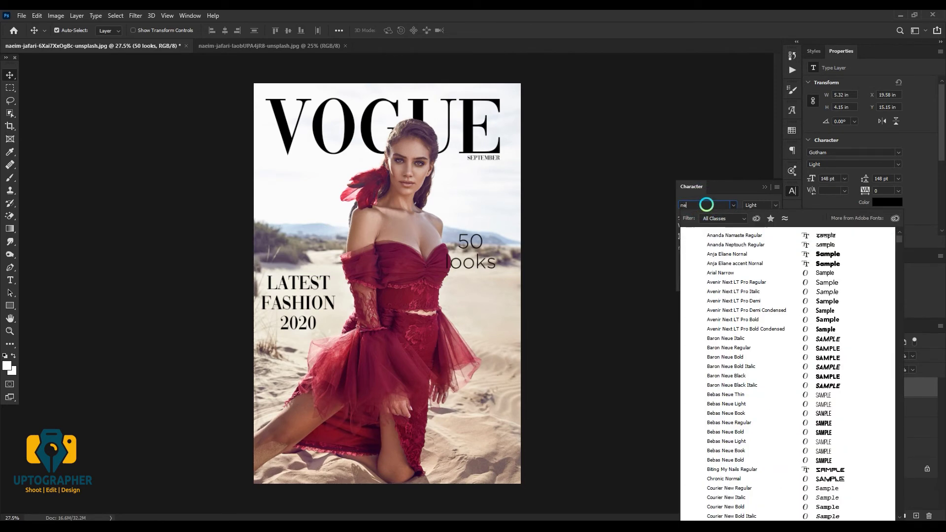
text(Martinez)
click(657, 205)
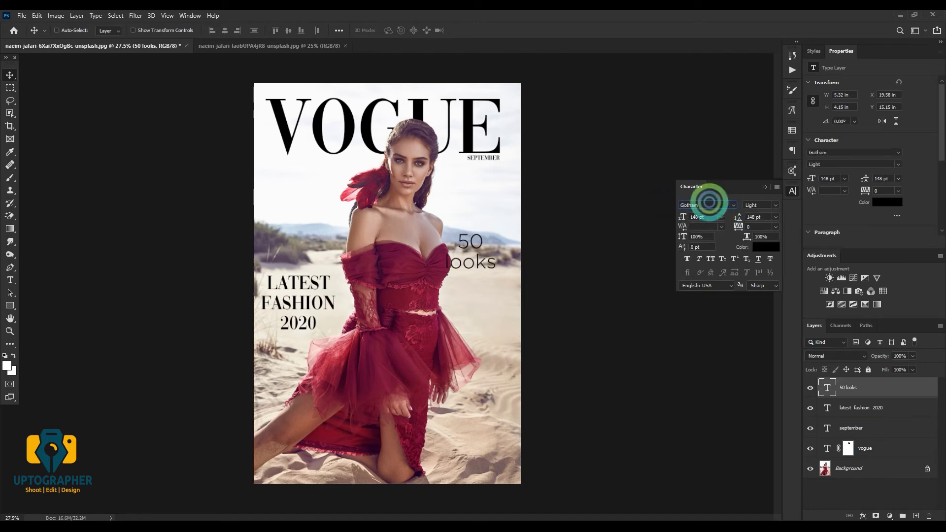
text(nexa)
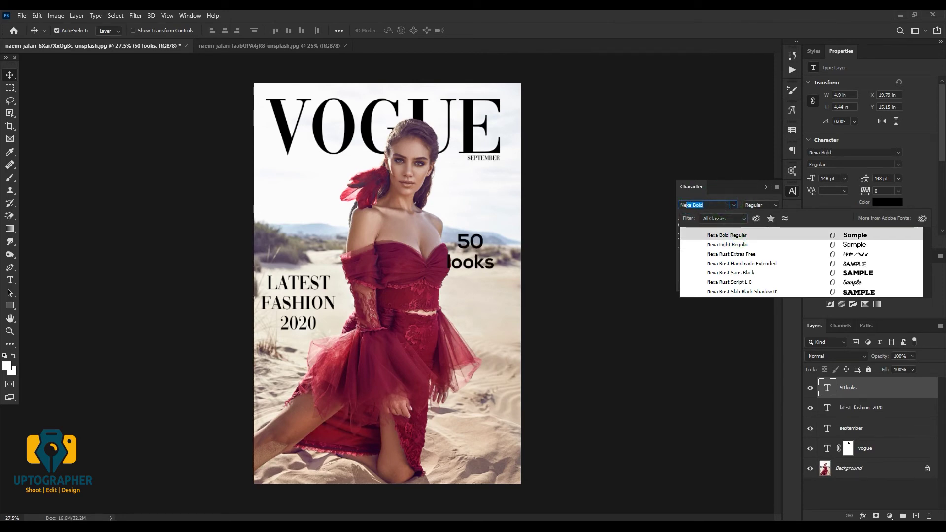
key(BackSpace)
text(hel)
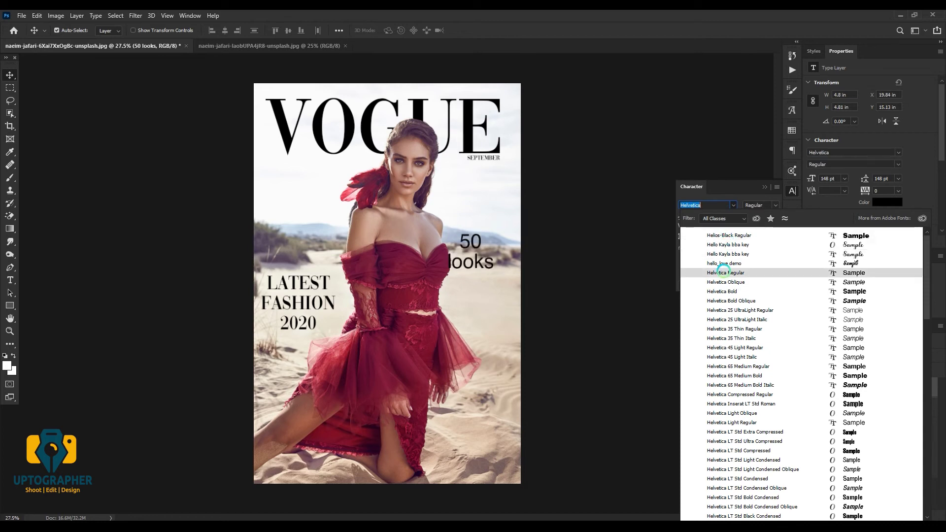
click(724, 271)
click(700, 216)
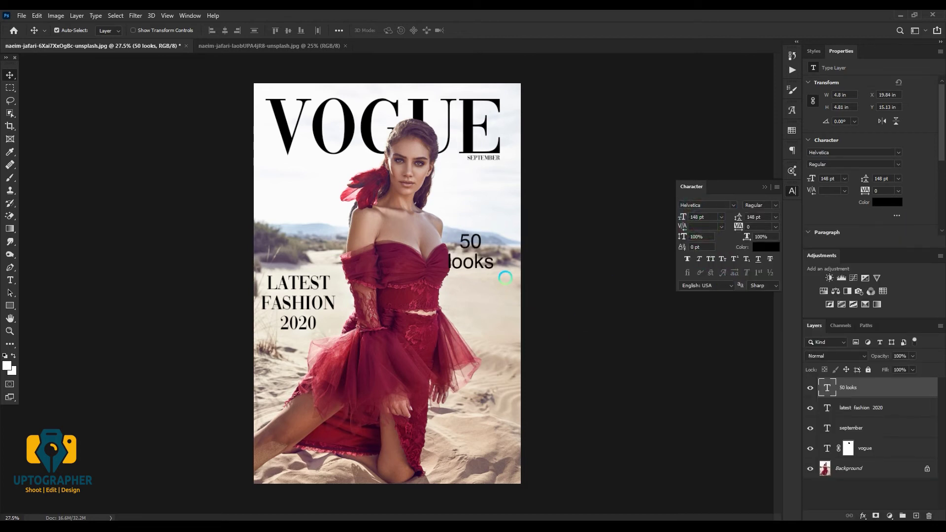
drag(481, 253, 495, 286)
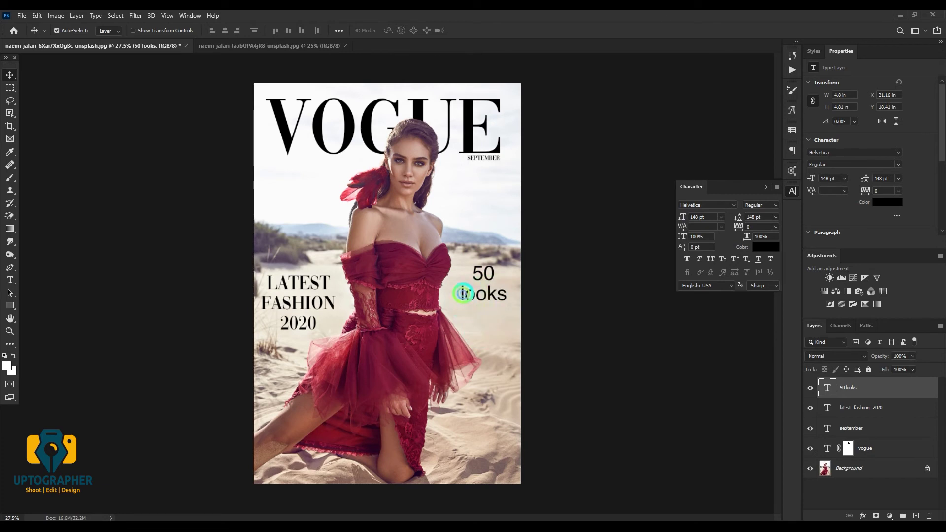
Capitalise 'Looks', reapply Gotham Light at 185 pt and move it to the right edge.
double_click(464, 293)
click(477, 282)
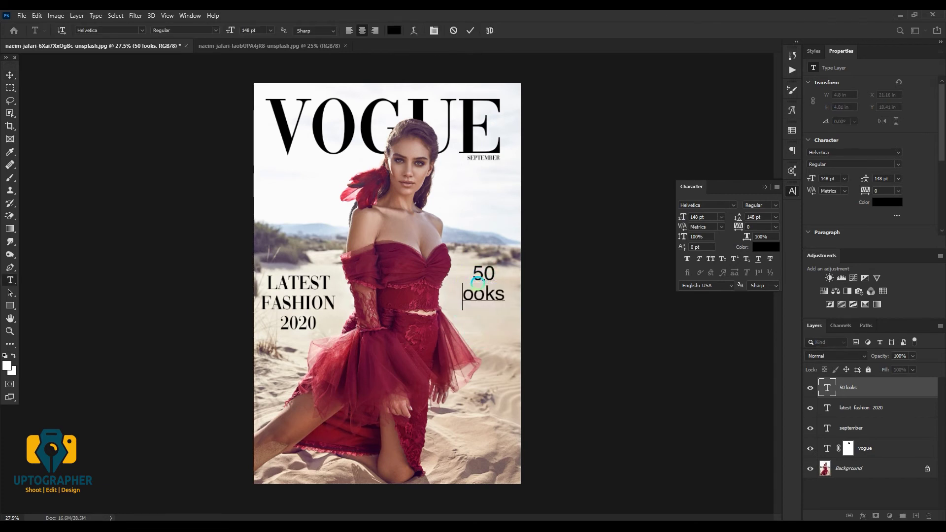
text(L)
key(ctrl+Return)
key(v)
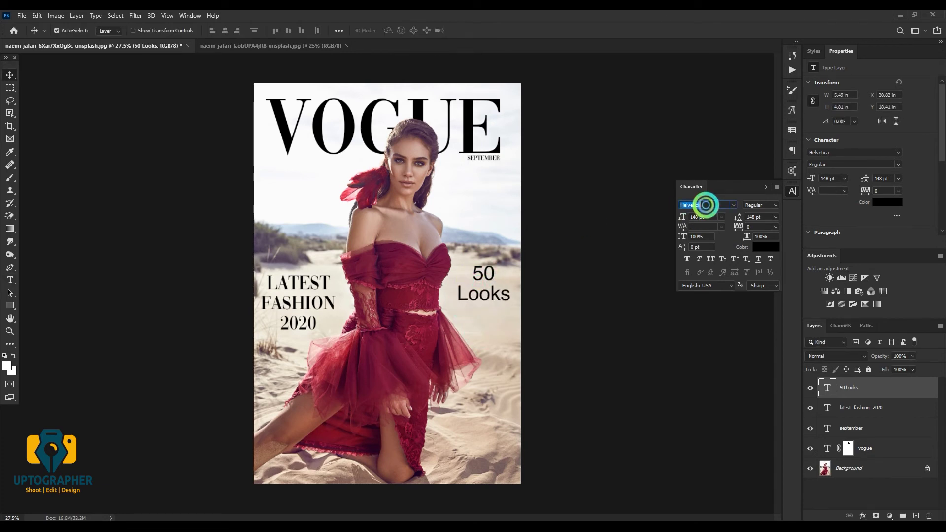
text(gotha)
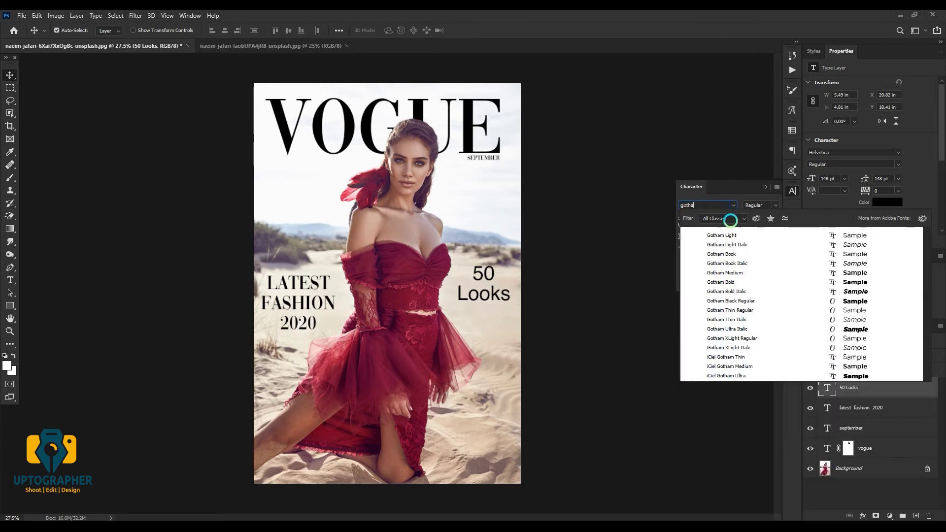
click(724, 236)
drag(486, 286, 482, 289)
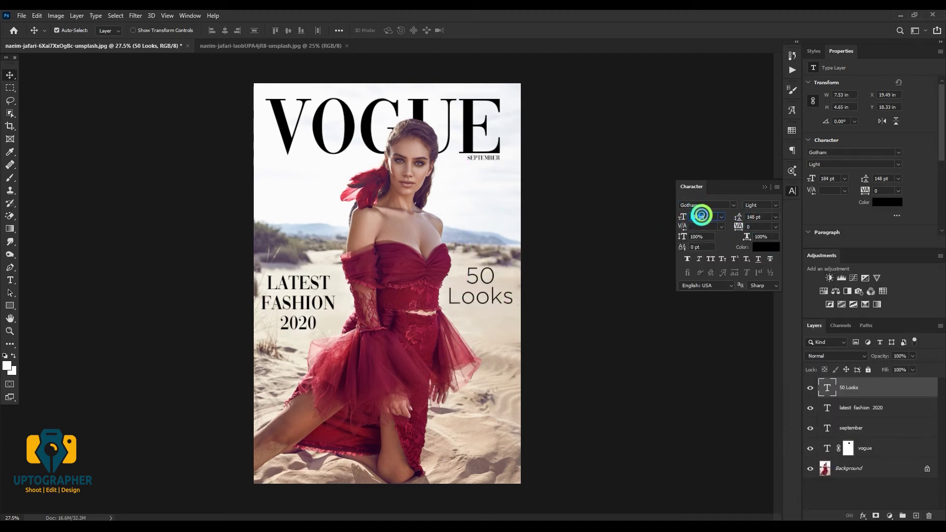
key(Up)
mouse_move(534, 284)
mouse_down()
mouse_move(485, 276)
mouse_move(475, 324)
mouse_up()
Discard an accidental duplicate of the 50 Looks text layer.
double_click(475, 324)
text(dressup)
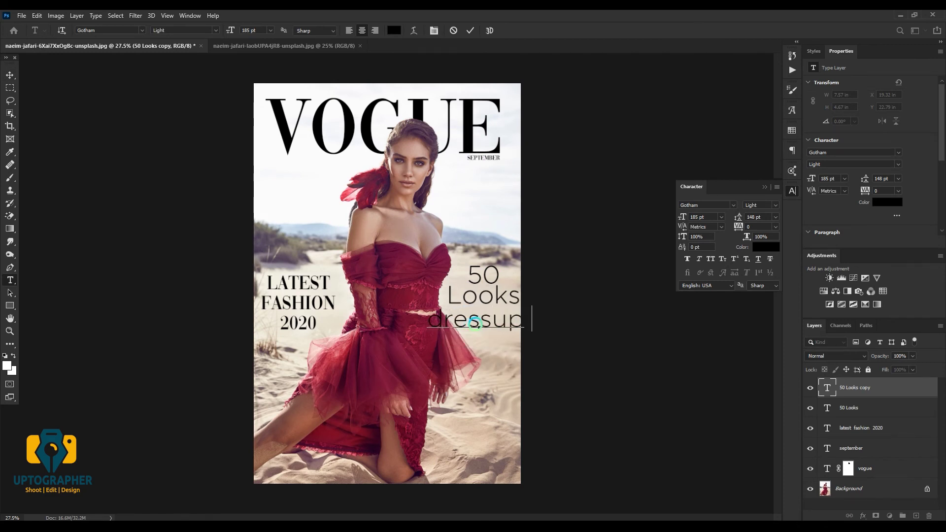
text( y)
key(BackSpace)
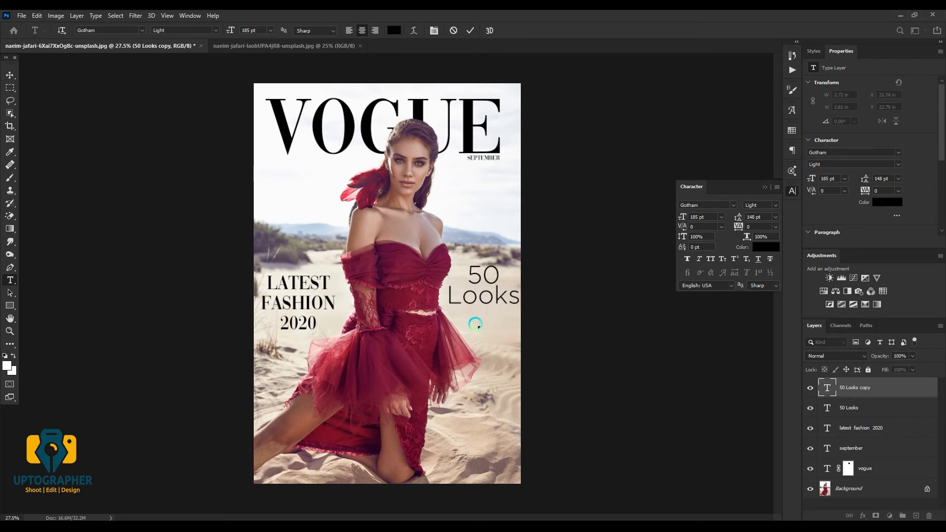
key(Escape)
key(v)
key(Delete)
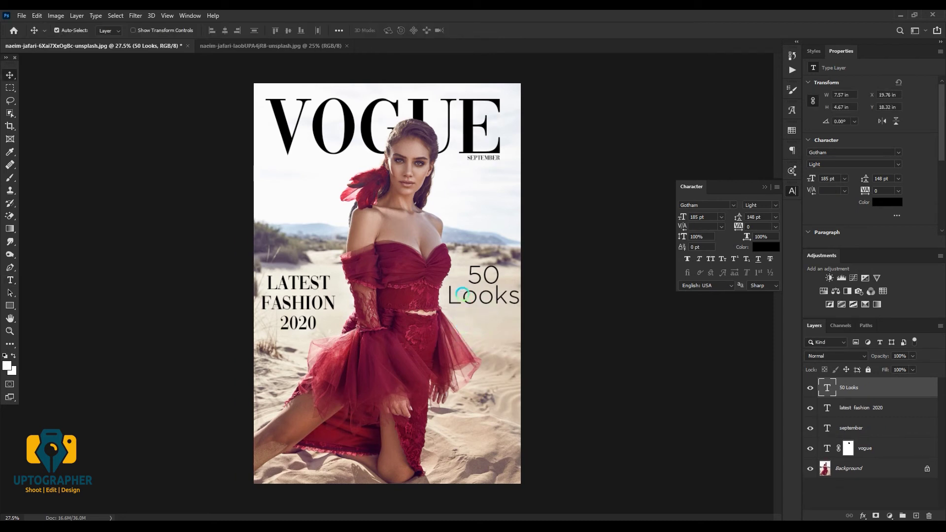
Add the 'dress up your life' caption as a new text layer below 50 Looks.
click(11, 279)
click(444, 329)
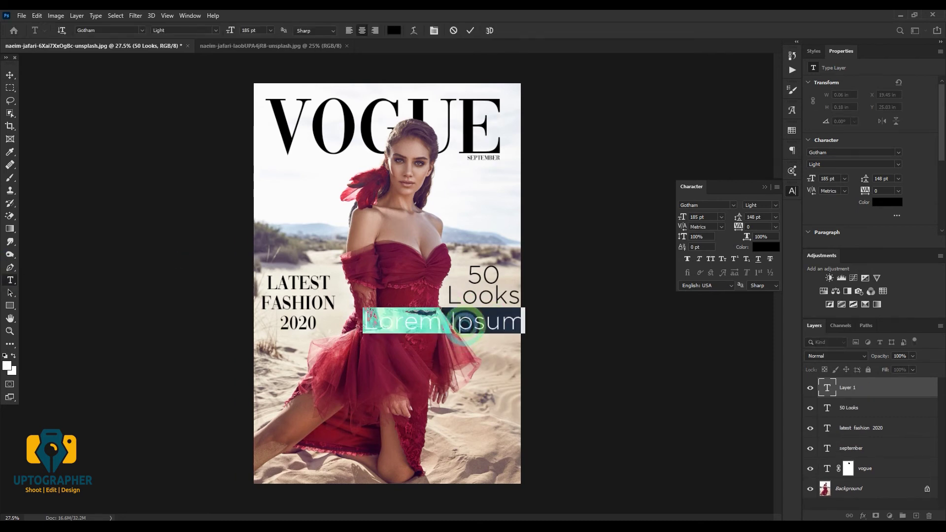
text(dress up)
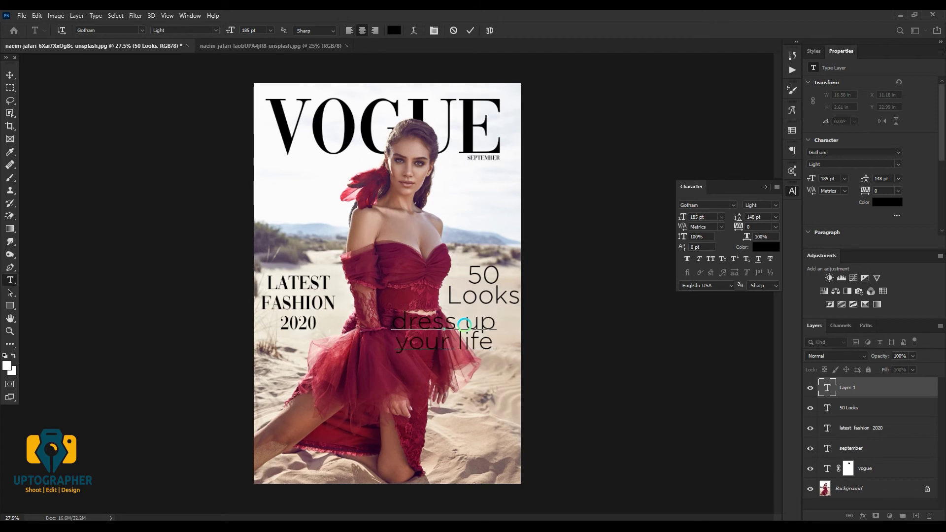
click(198, 120)
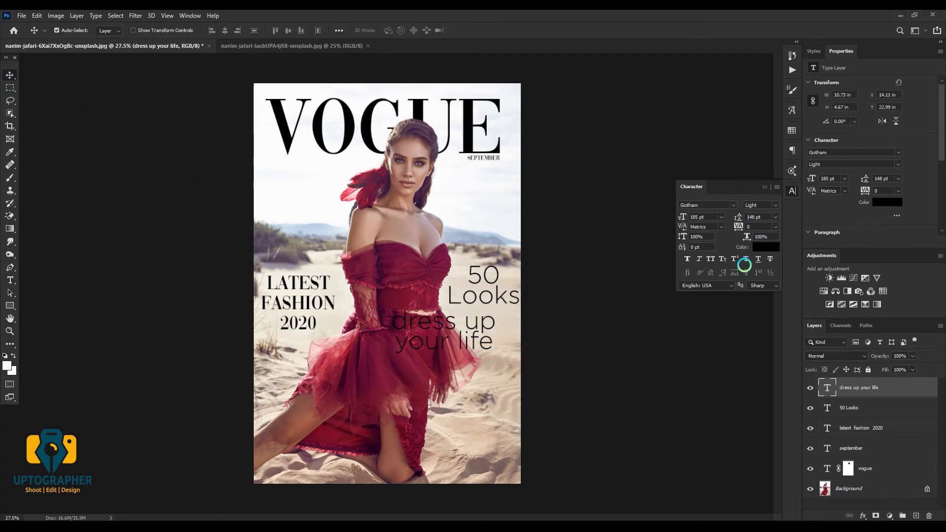
Make the caption white (#ffffff) and move it lower on the cover.
click(766, 247)
text(ffffff)
key(Return)
key(v)
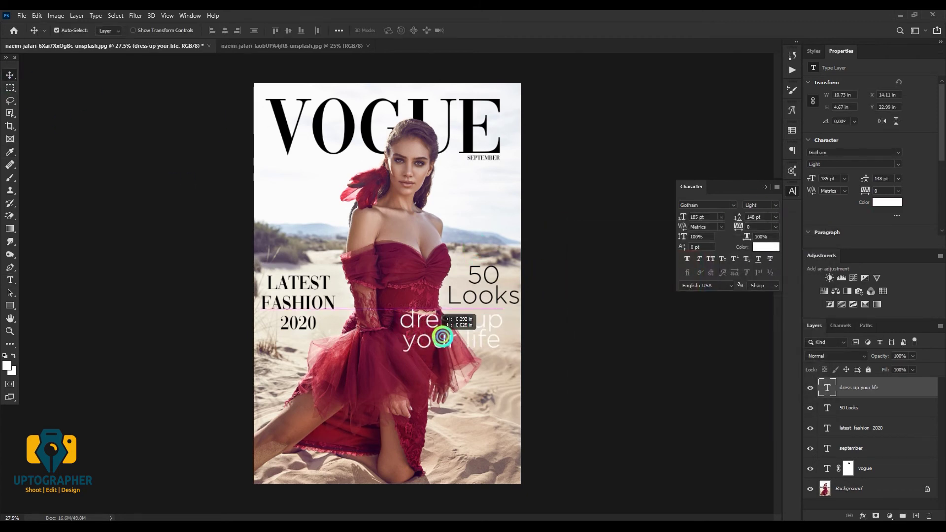
mouse_move(446, 329)
mouse_down()
mouse_move(439, 388)
mouse_move(298, 454)
mouse_move(455, 339)
mouse_up()
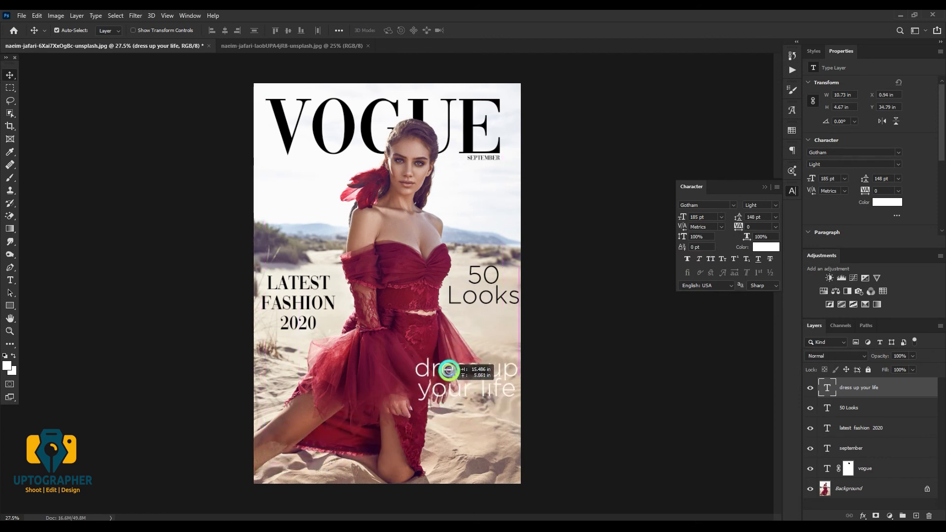
Shrink the caption to 90 pt under Looks and tighten its leading to 111 pt.
drag(680, 216, 660, 222)
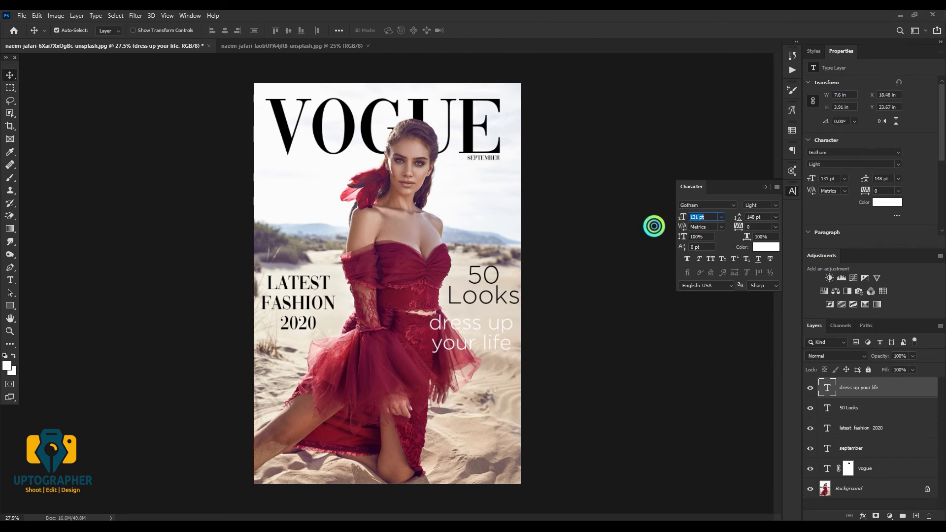
drag(436, 351, 479, 323)
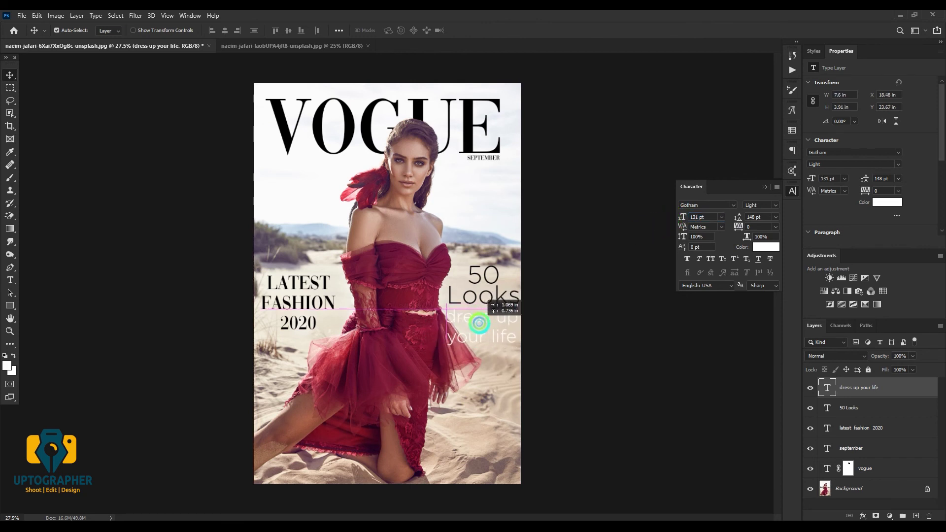
drag(683, 217, 658, 220)
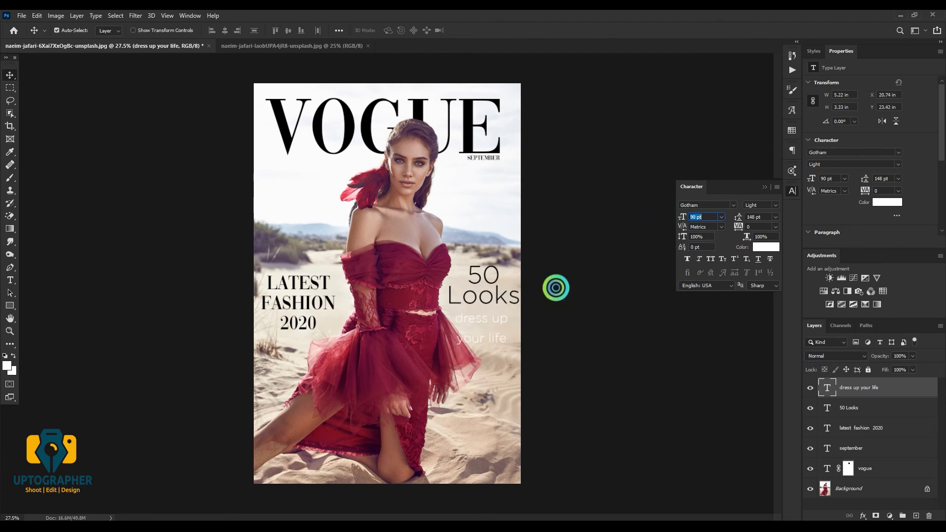
drag(481, 321, 481, 321)
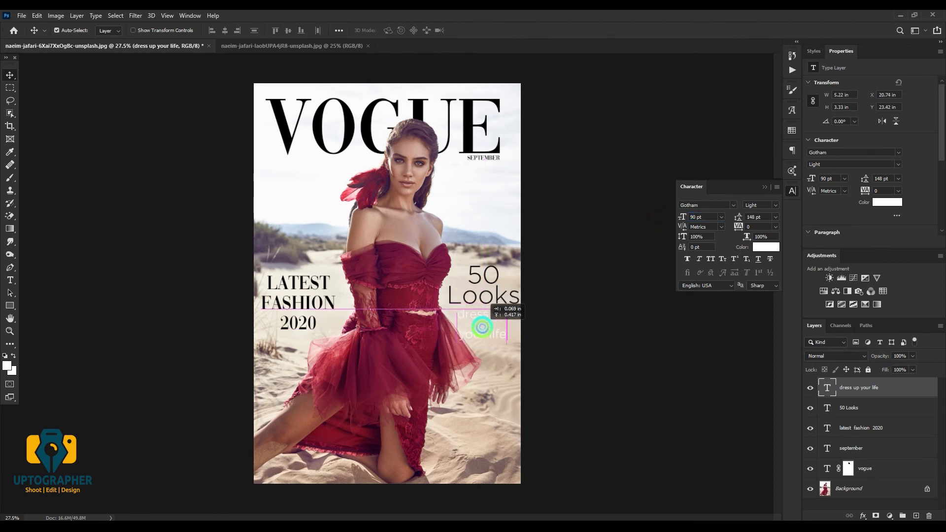
drag(738, 217, 723, 218)
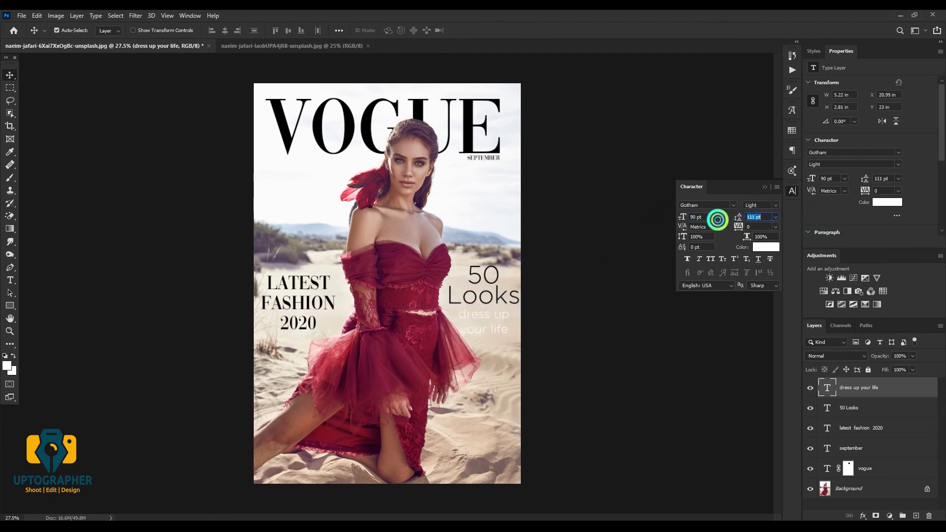
Enlarge the '50' in 50 Looks to 386 pt and commit the edit.
click(461, 269)
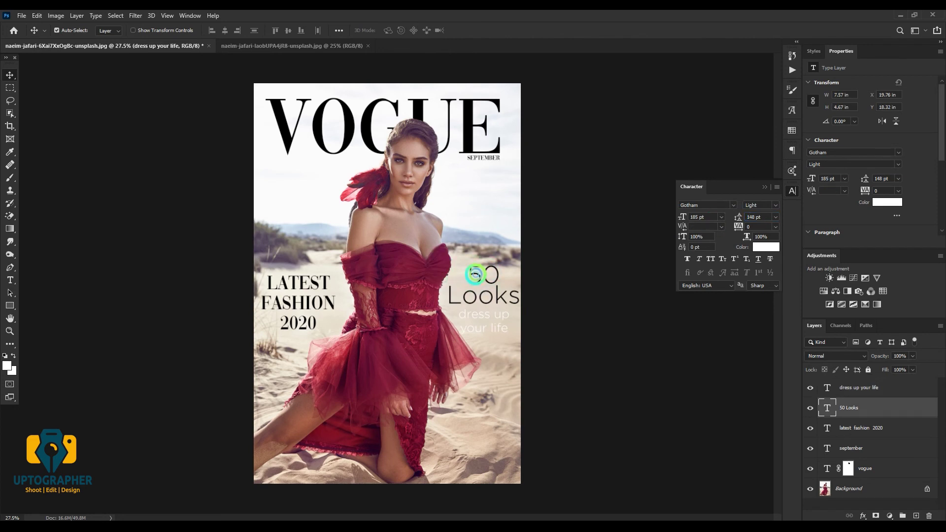
double_click(483, 274)
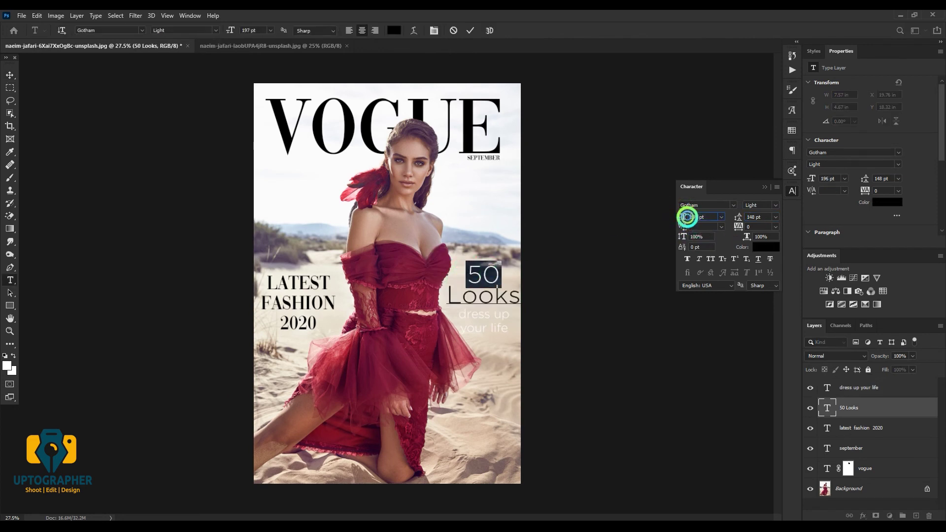
drag(687, 217, 780, 213)
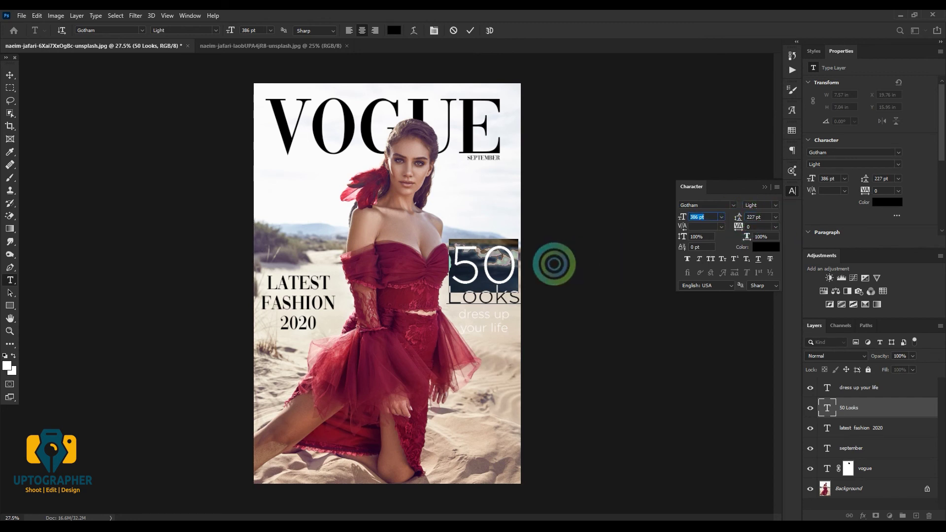
drag(526, 291, 447, 262)
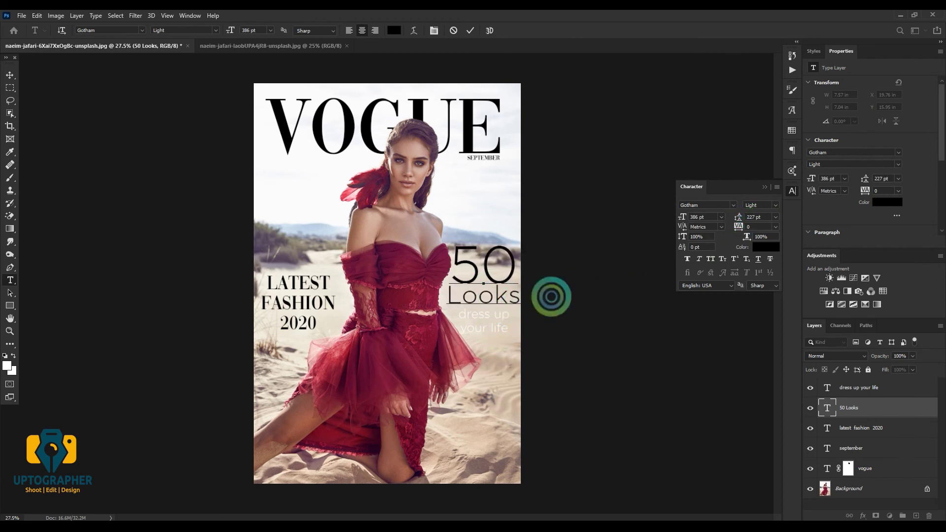
key(ctrl+Return)
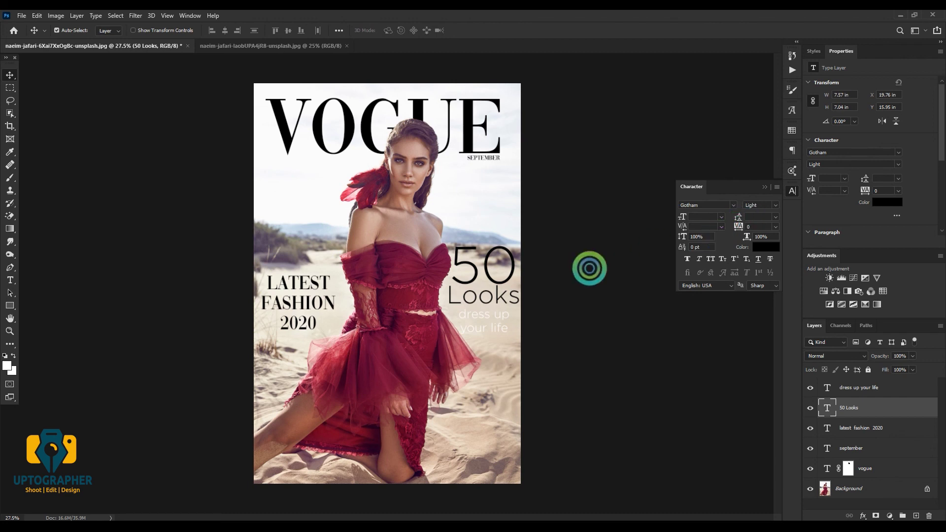
Move 50 Looks upper left, LATEST FASHION 2020 lower right, and the caption under Looks.
mouse_move(490, 295)
mouse_down()
mouse_move(483, 392)
mouse_move(279, 226)
mouse_move(299, 241)
mouse_up()
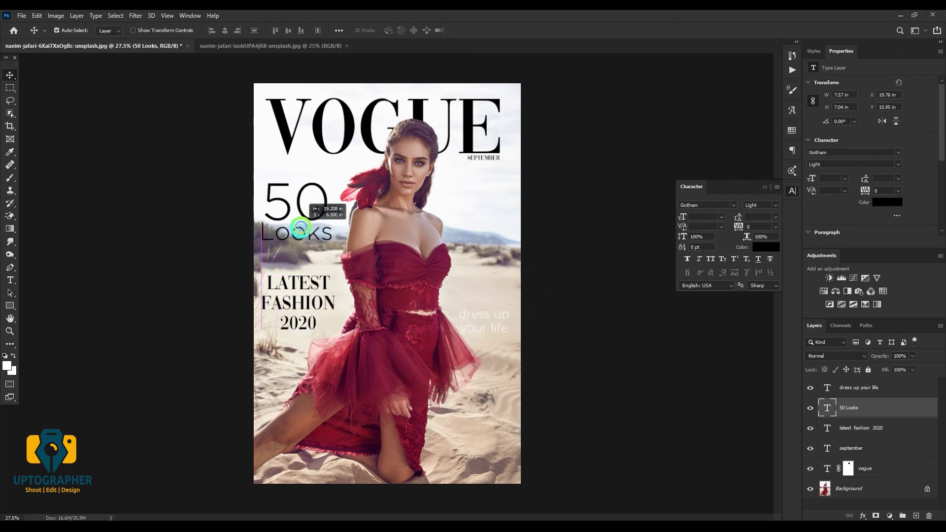
drag(295, 303, 465, 439)
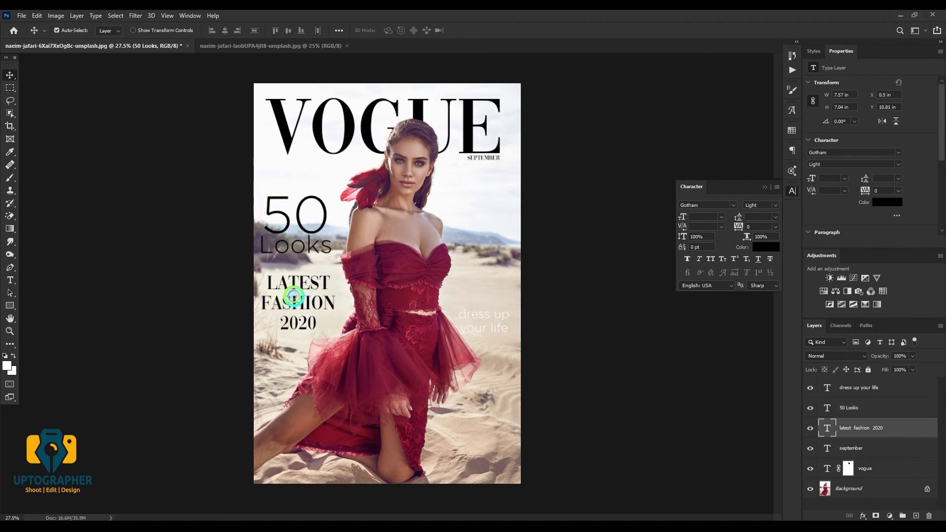
drag(486, 318, 302, 198)
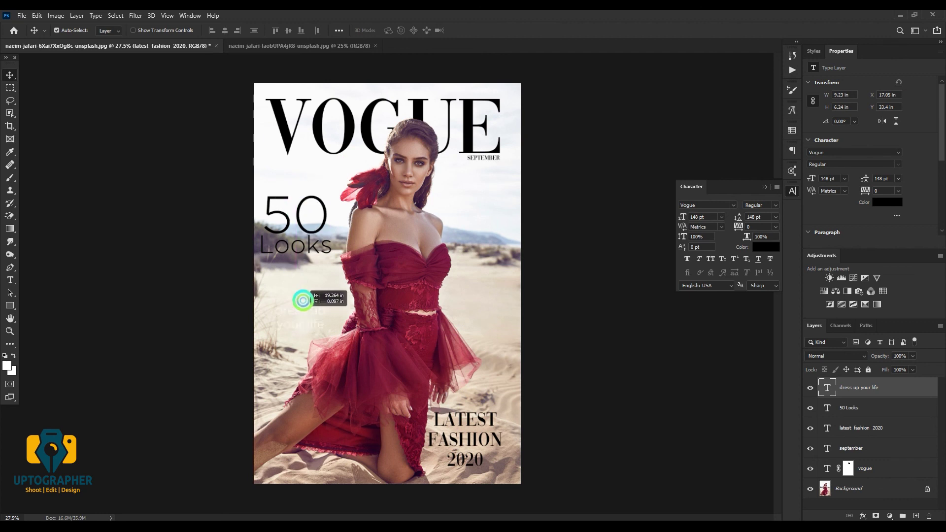
drag(302, 198, 296, 272)
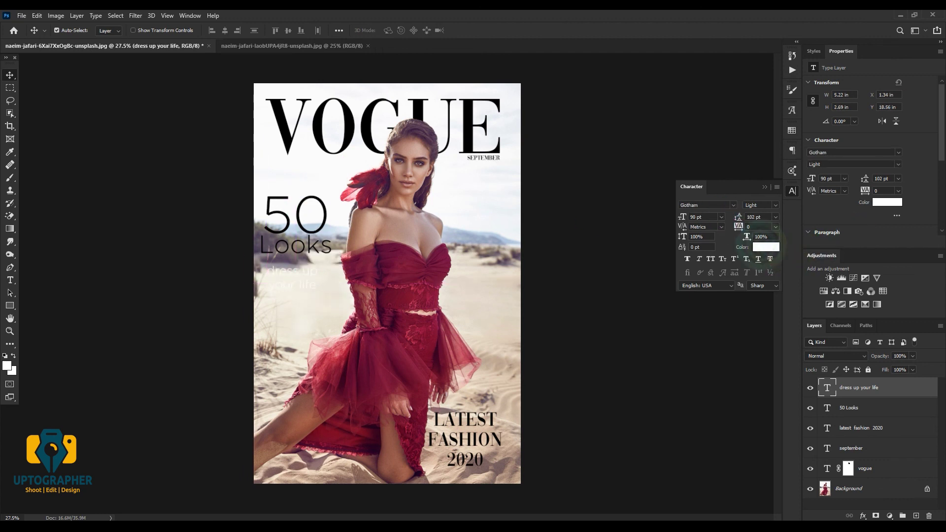
Change the caption's text colour from white to deep purple #7b0074.
click(766, 247)
click(388, 274)
click(380, 297)
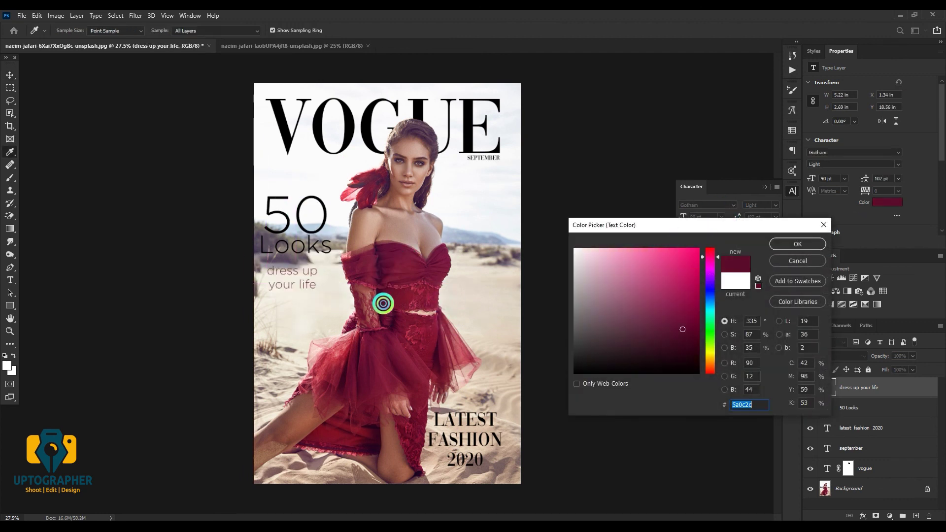
click(369, 273)
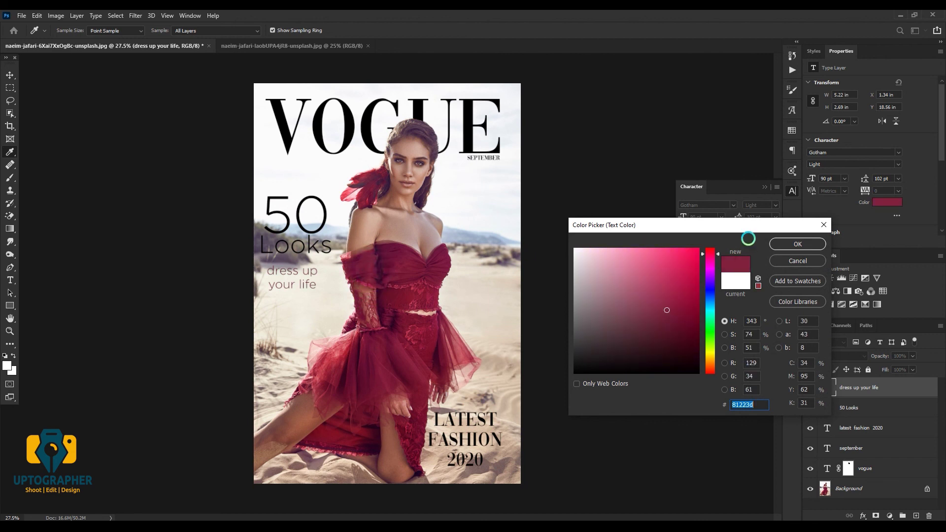
click(280, 255)
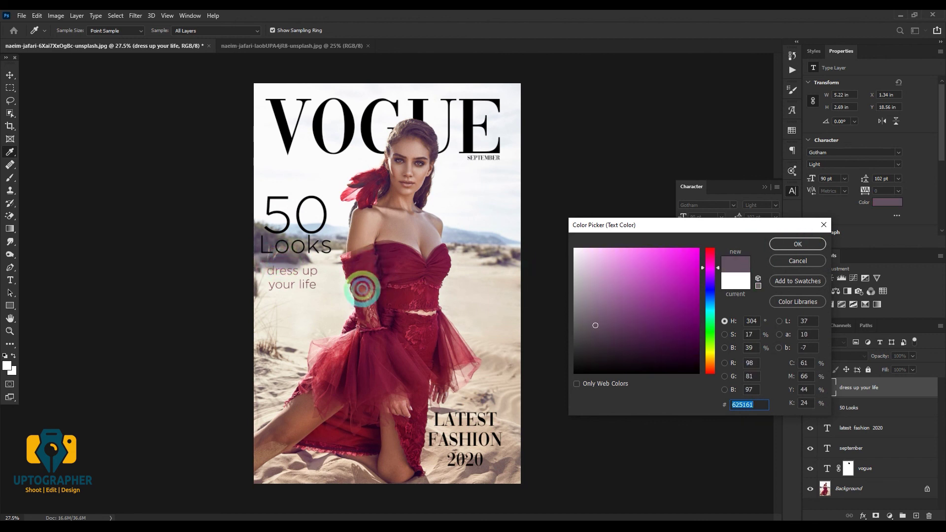
drag(639, 314, 698, 313)
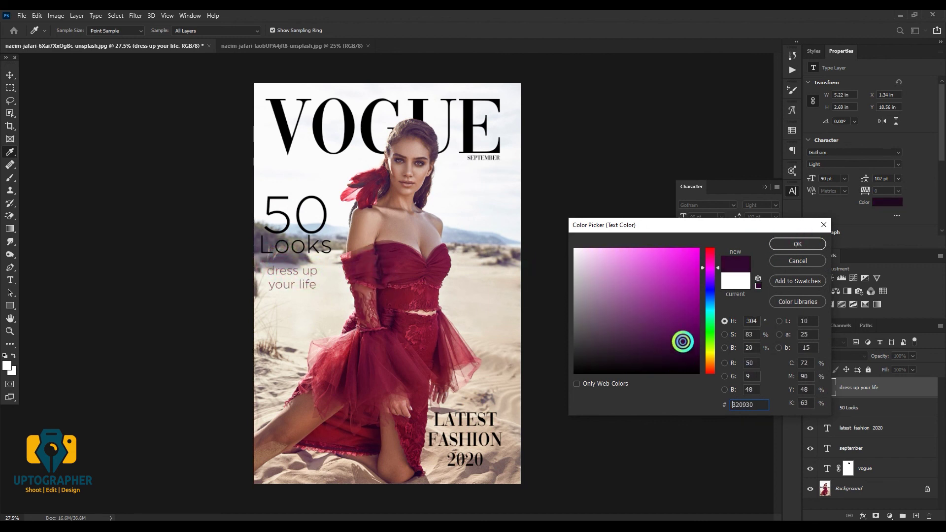
click(797, 244)
click(10, 111)
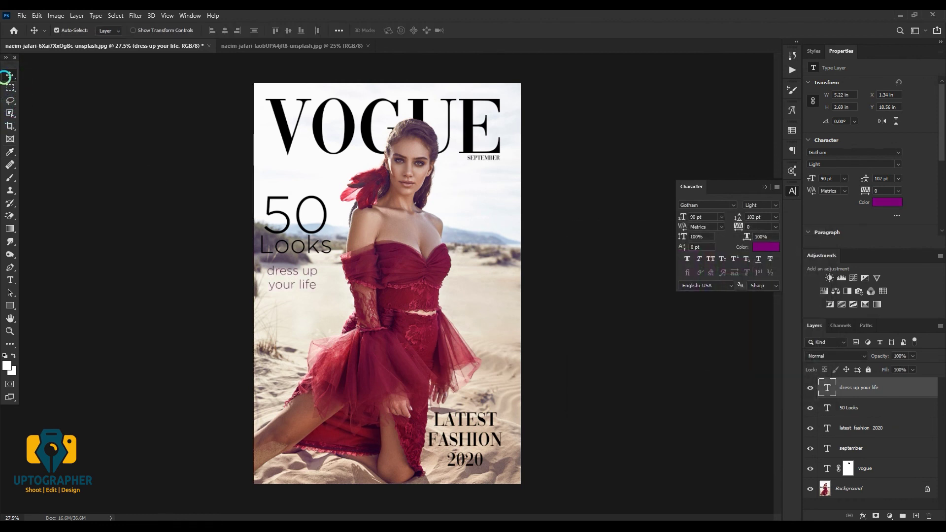
Select 50 Looks with its purple caption and drag both lower on the left.
drag(302, 279, 300, 274)
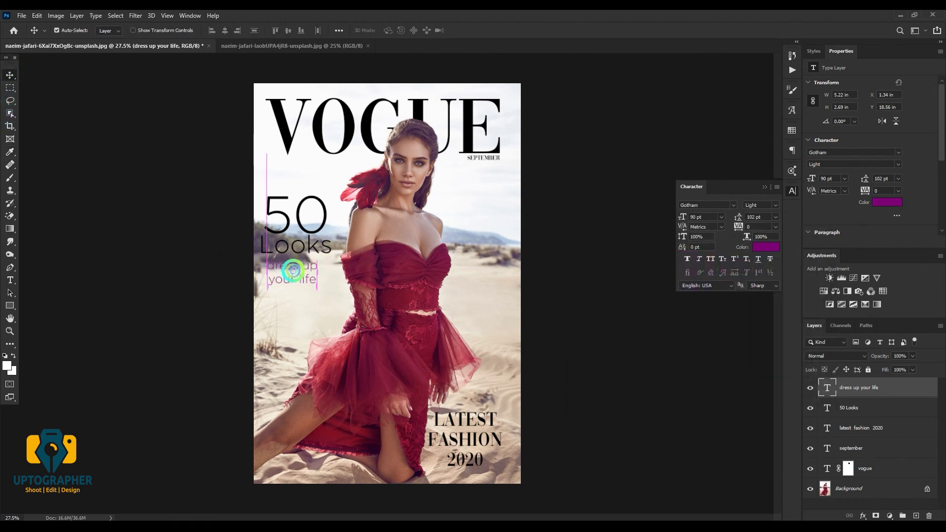
shift+click(299, 223)
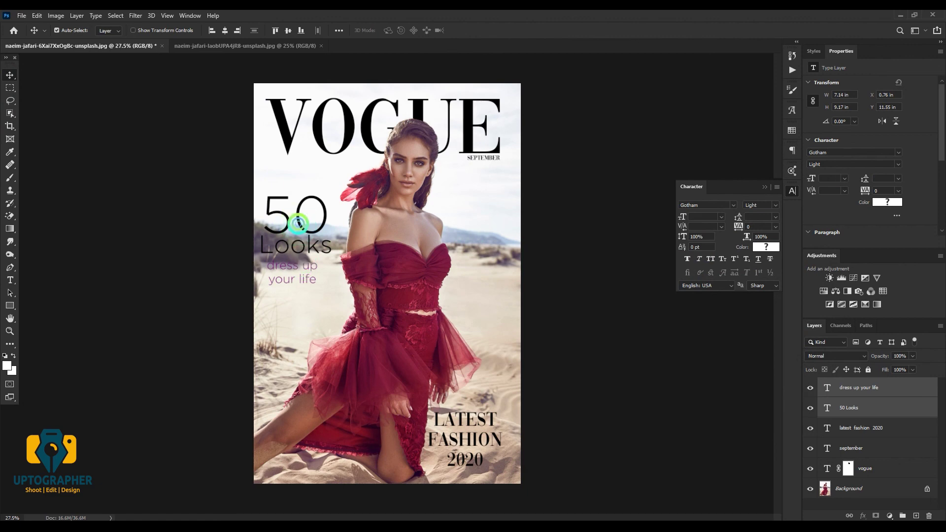
drag(299, 223, 312, 278)
scroll(523, 386, down, 1)
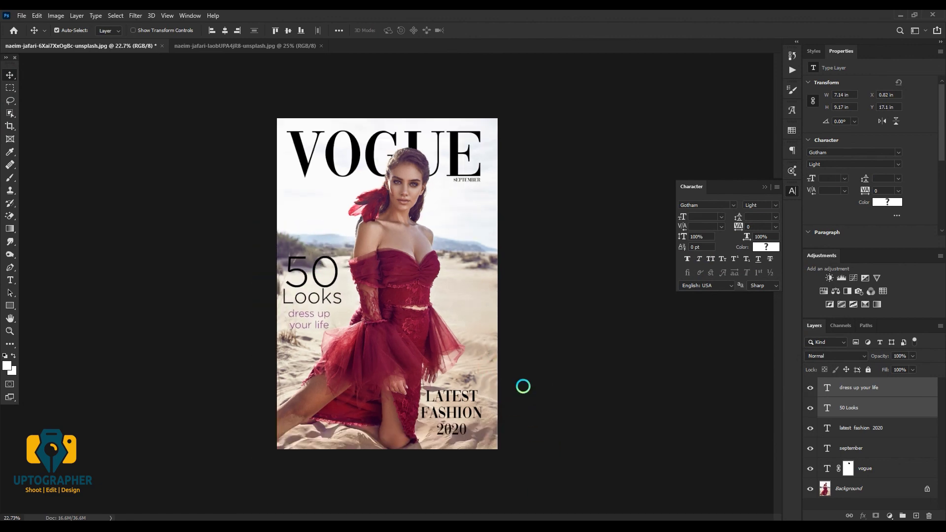